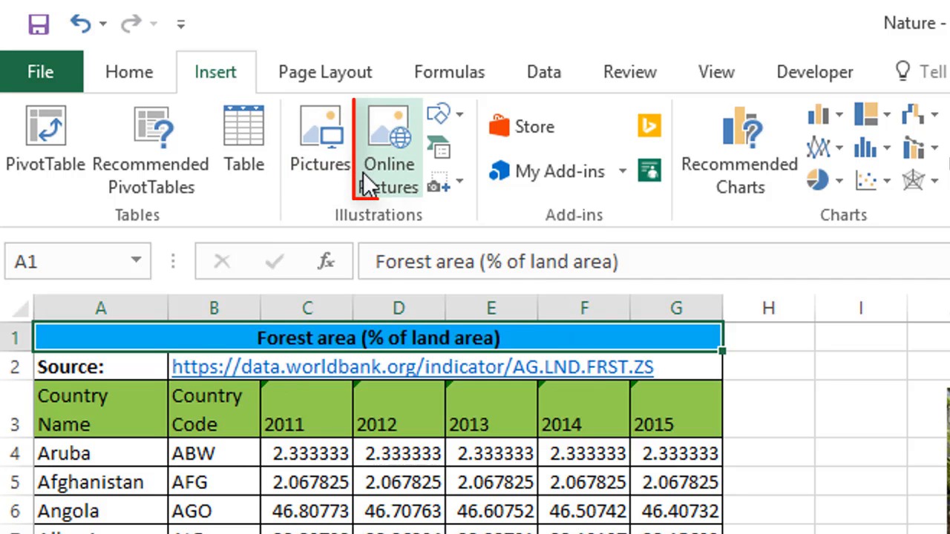
# - Look through the gallery of insertable shapes down to the Callouts group, then close it without inserting anything
pyautogui.click(448, 117)
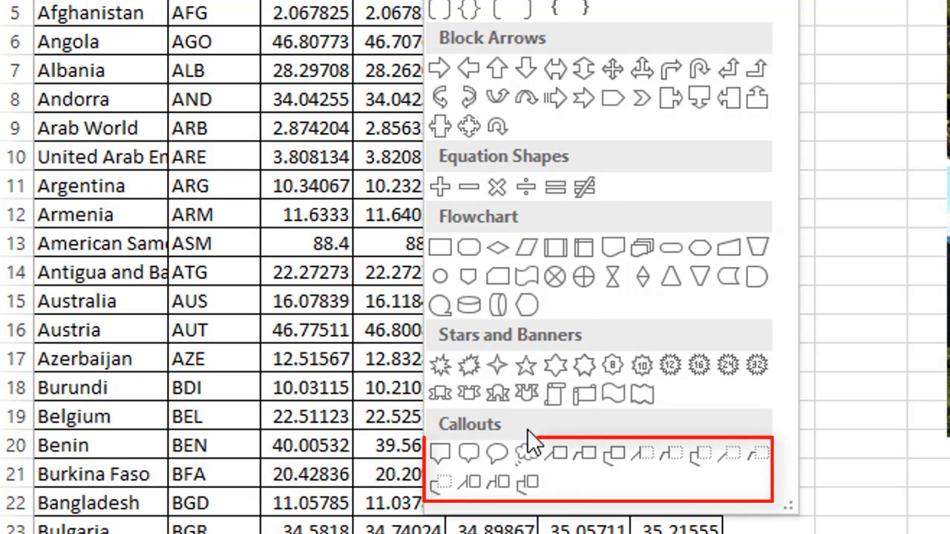
pyautogui.press('Escape')
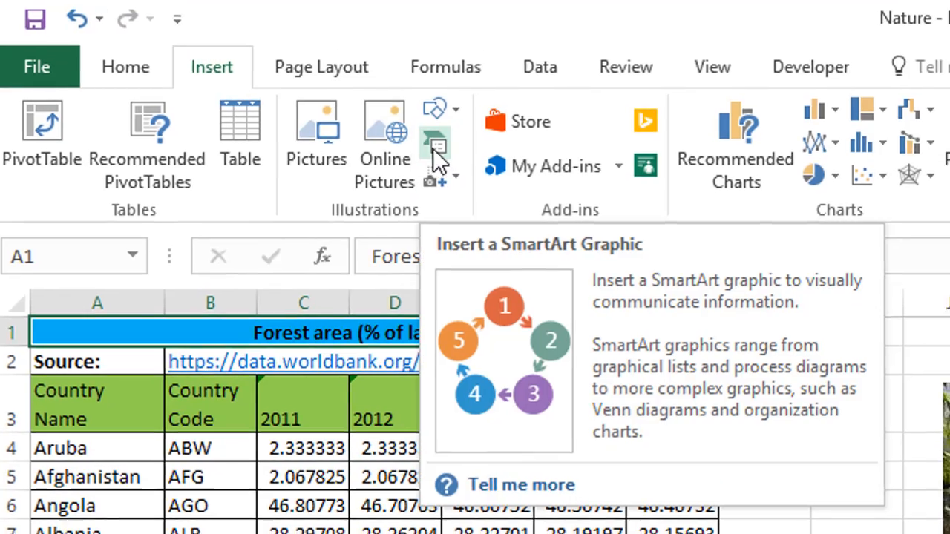
# - Browse the SmartArt graphic categories from List through Office.com, then close the chooser without inserting a graphic
pyautogui.click(441, 160)
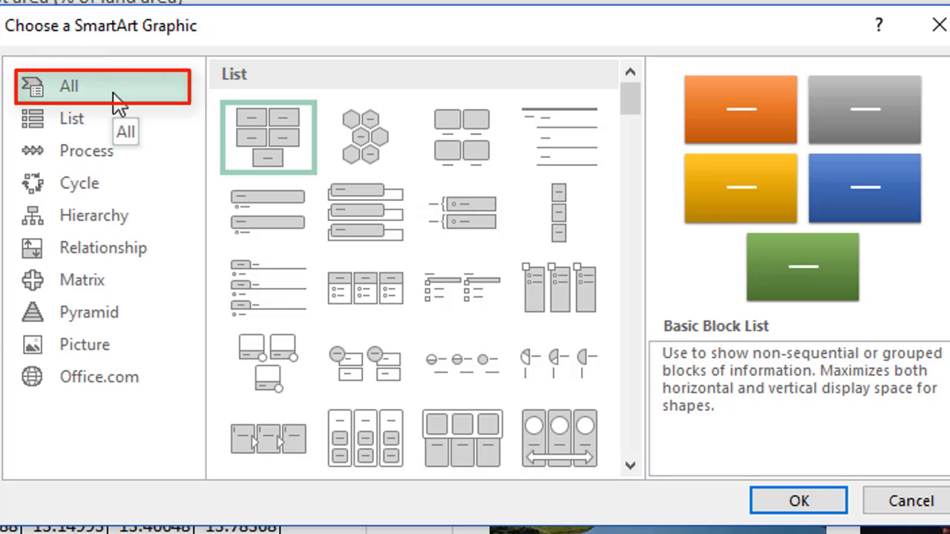
pyautogui.click(119, 123)
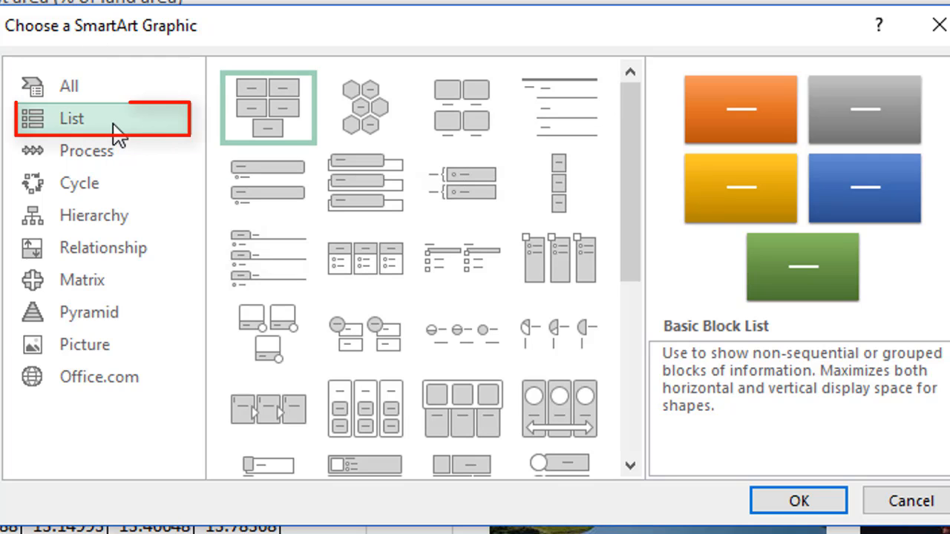
pyautogui.click(110, 148)
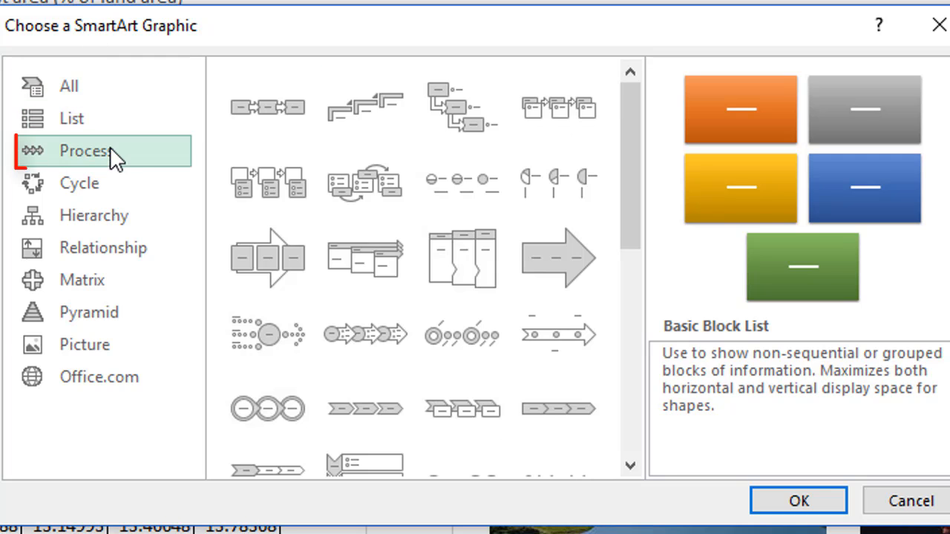
pyautogui.click(109, 186)
pyautogui.click(111, 219)
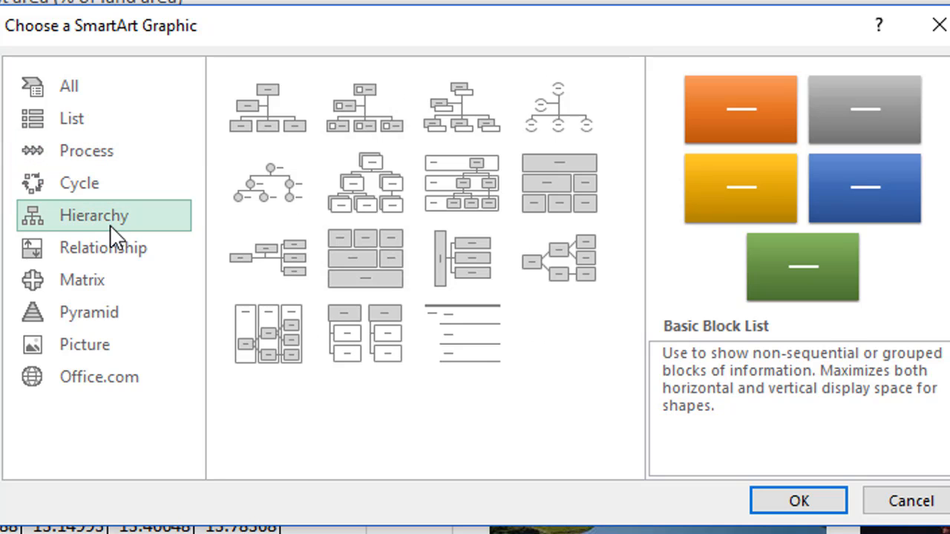
pyautogui.click(113, 252)
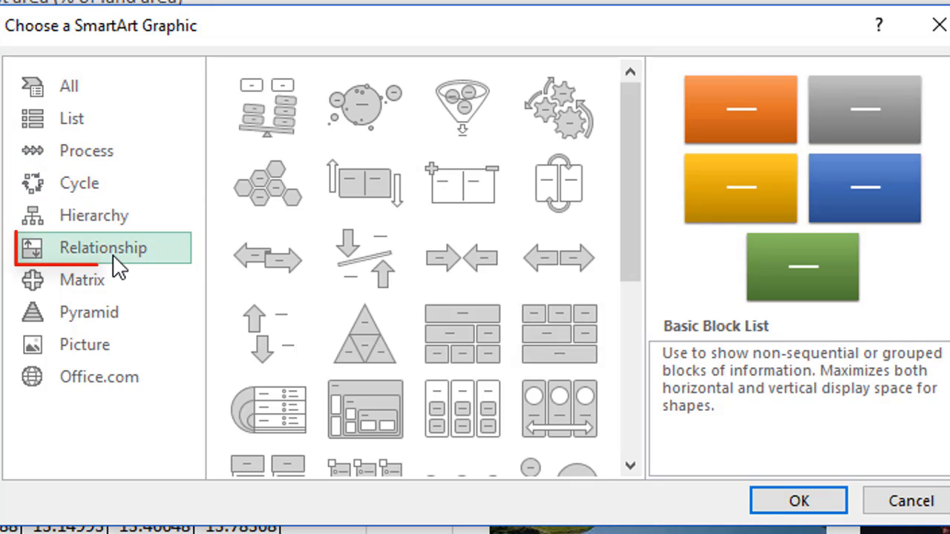
pyautogui.click(116, 287)
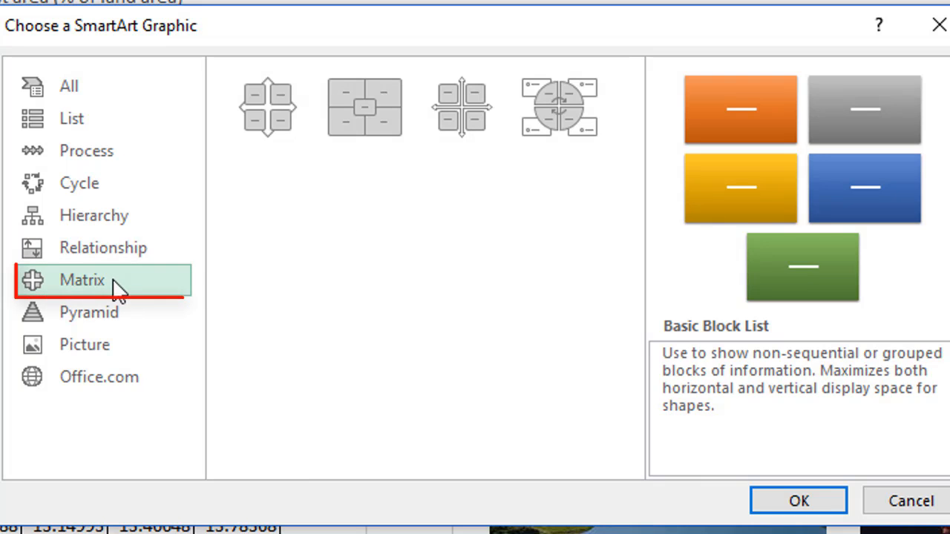
pyautogui.click(117, 311)
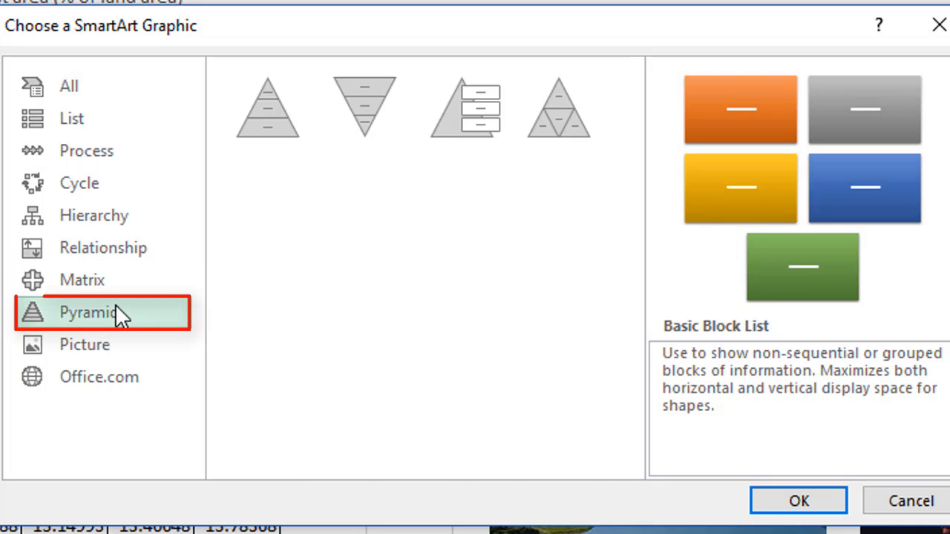
pyautogui.click(119, 346)
pyautogui.click(120, 375)
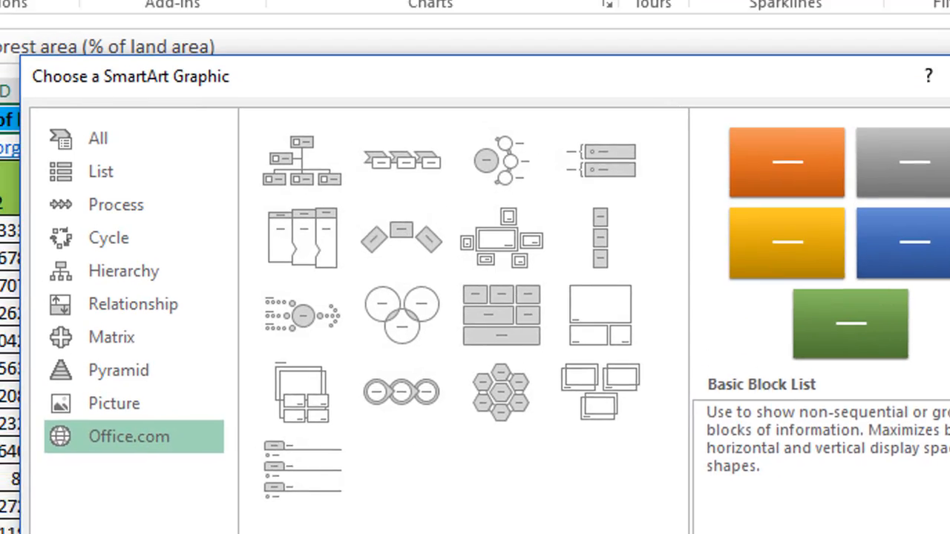
pyautogui.click(920, 496)
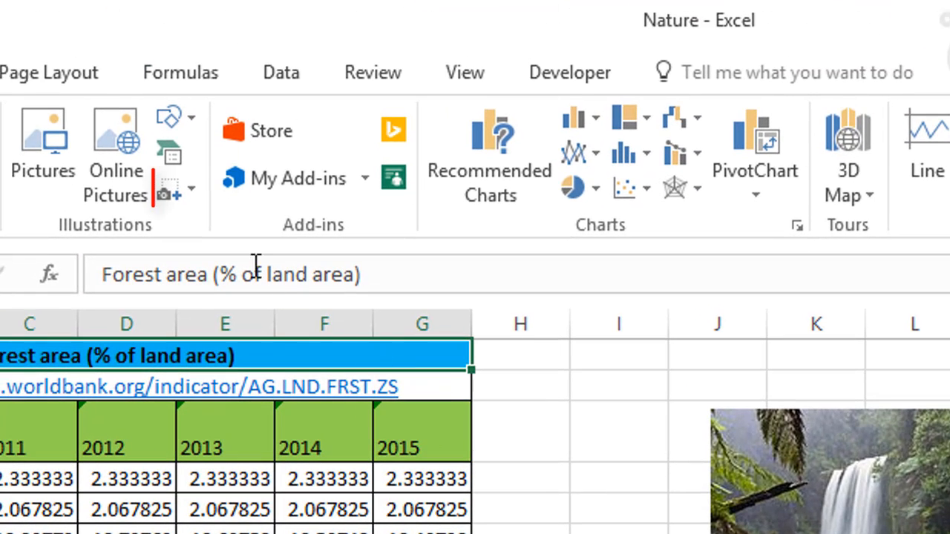
# - View the windows available for a screenshot and the add-in options, without inserting either
pyautogui.click(195, 191)
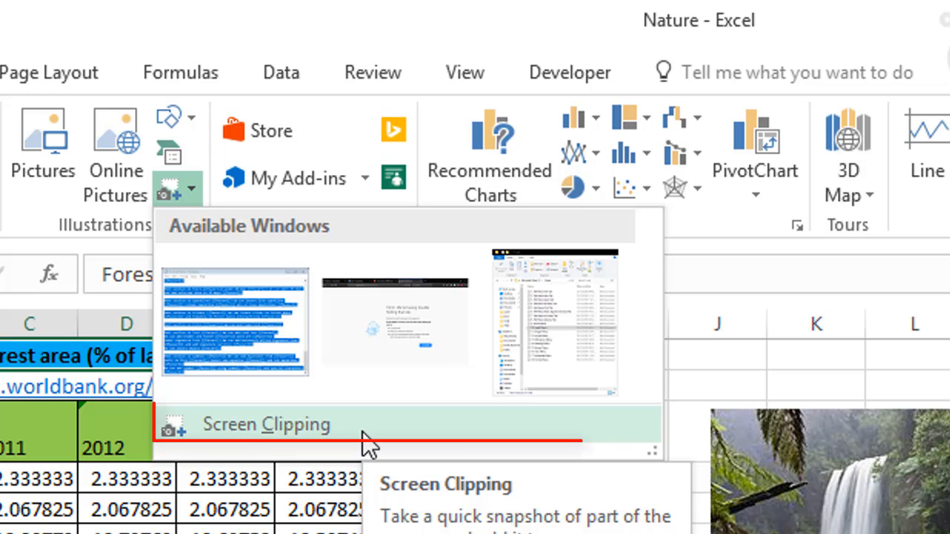
pyautogui.click(317, 493)
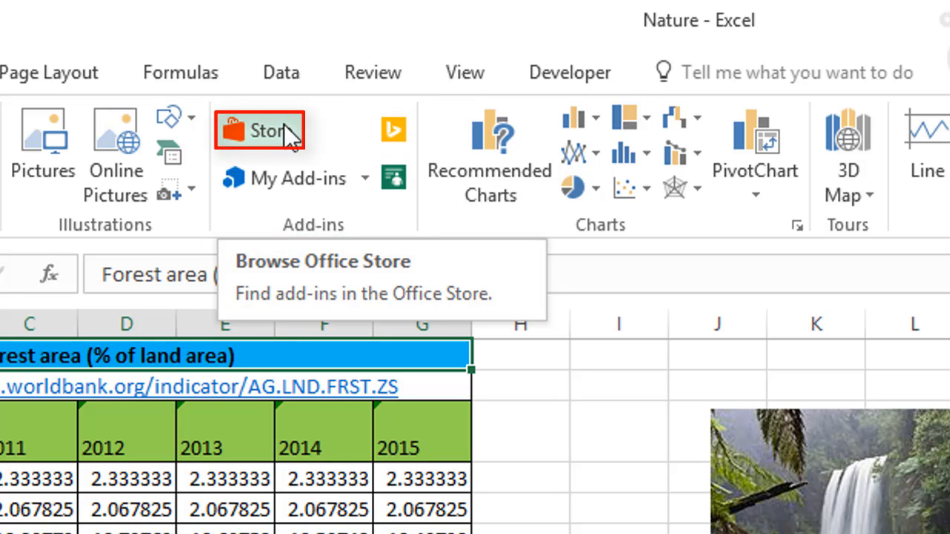
pyautogui.click(363, 182)
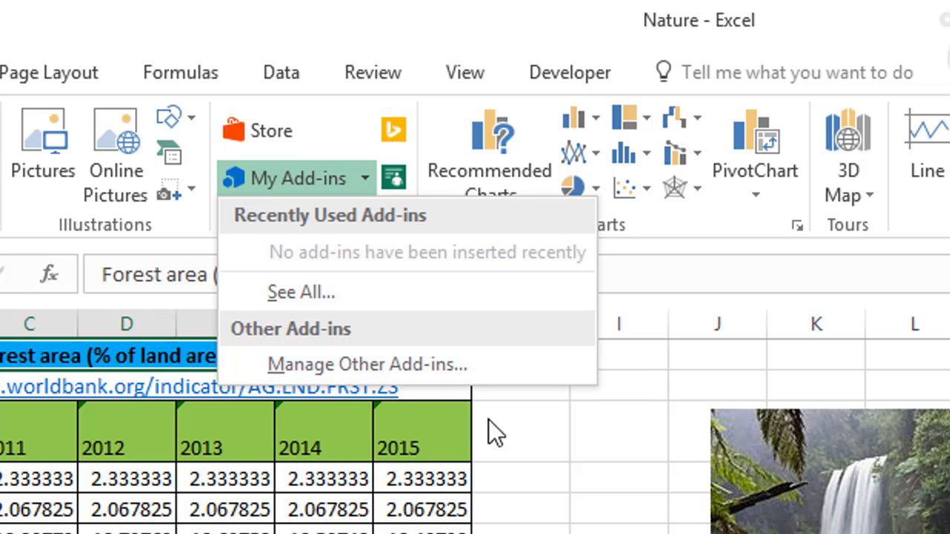
pyautogui.click(505, 437)
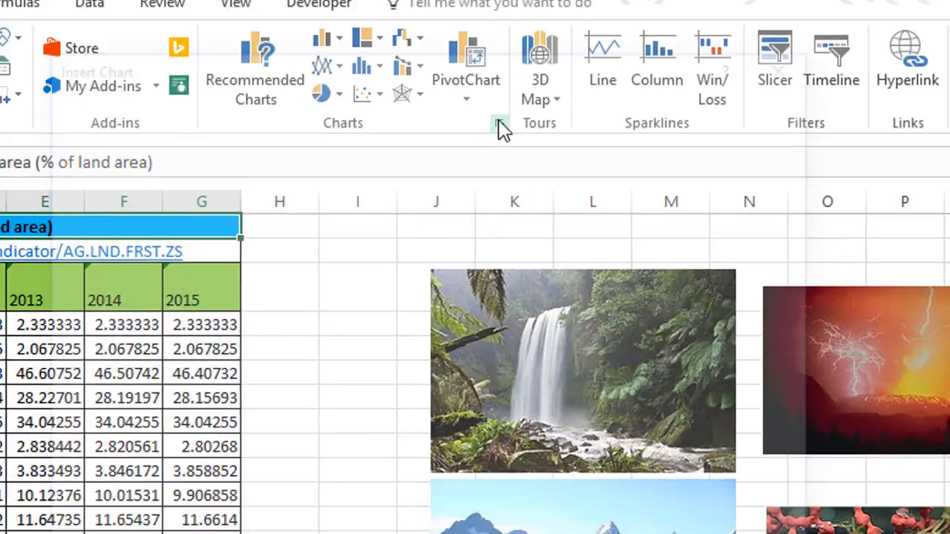
# - Open the full list of chart types for insertion and view the Recent and Templates categories
pyautogui.click(473, 225)
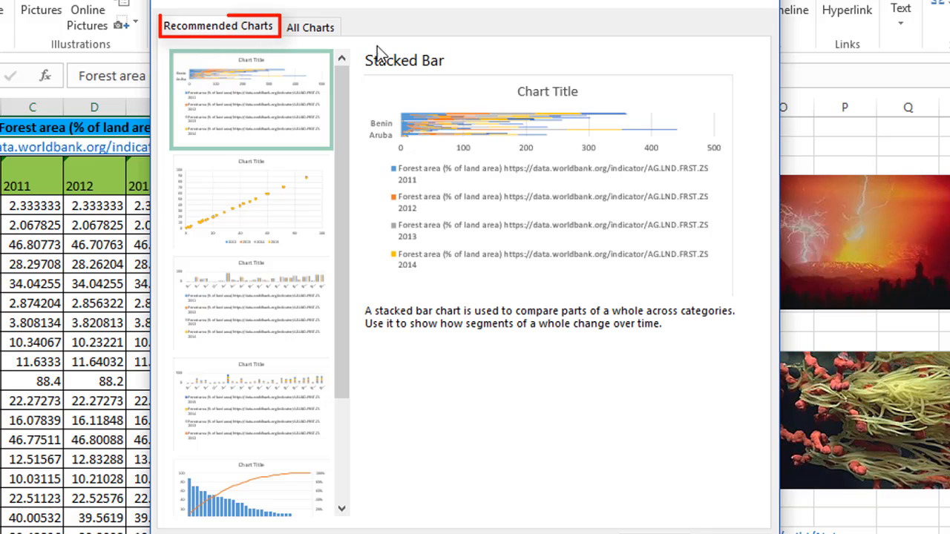
pyautogui.click(329, 36)
pyautogui.click(236, 66)
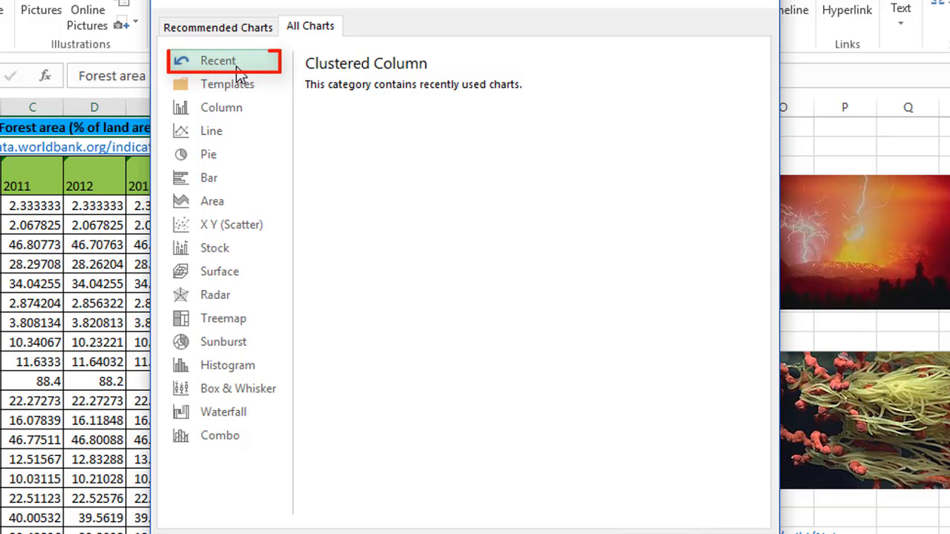
pyautogui.click(236, 86)
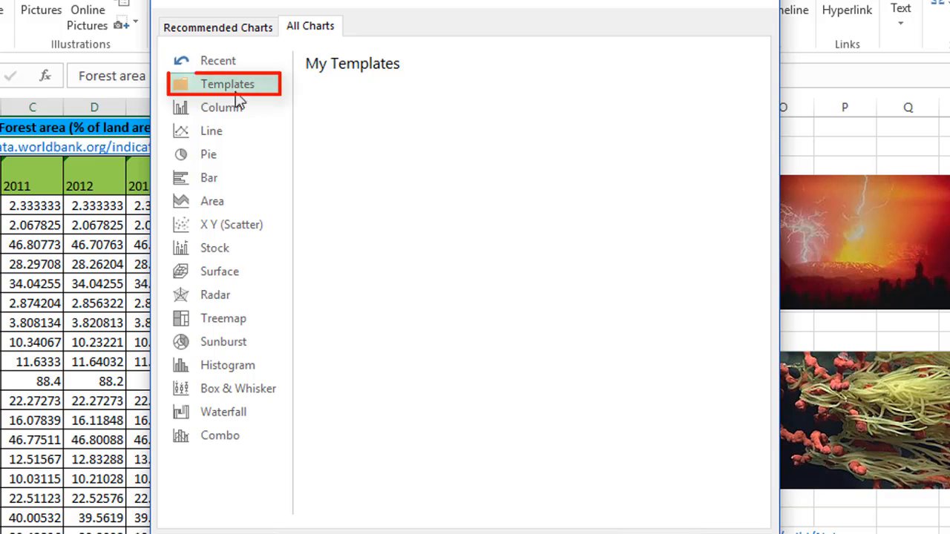
# - Preview the Column chart subtypes for the forest area data, from Clustered Column through 3-D Column
pyautogui.click(237, 106)
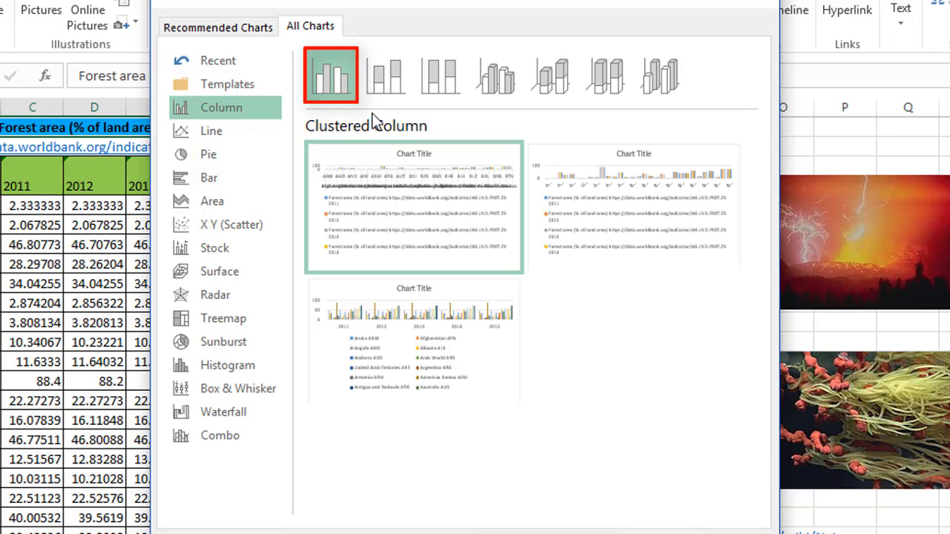
pyautogui.click(386, 85)
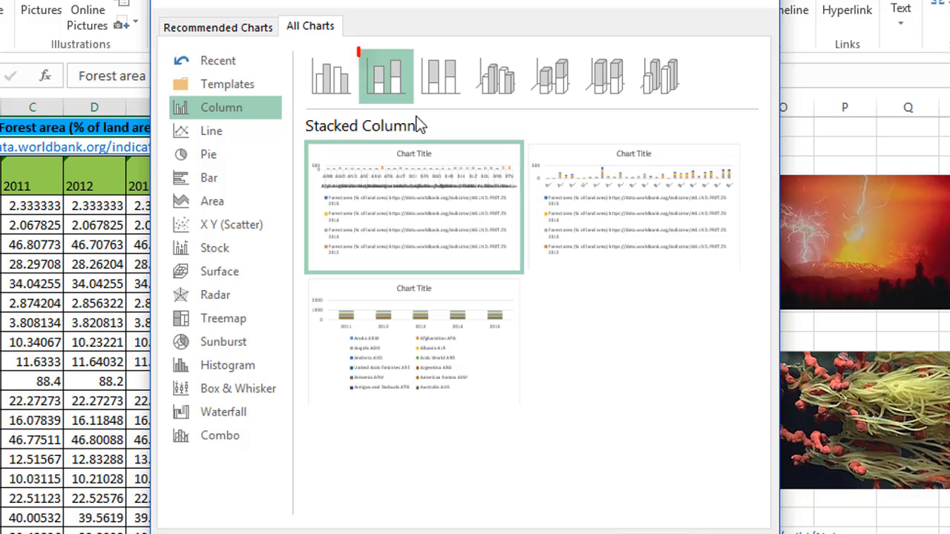
pyautogui.click(442, 85)
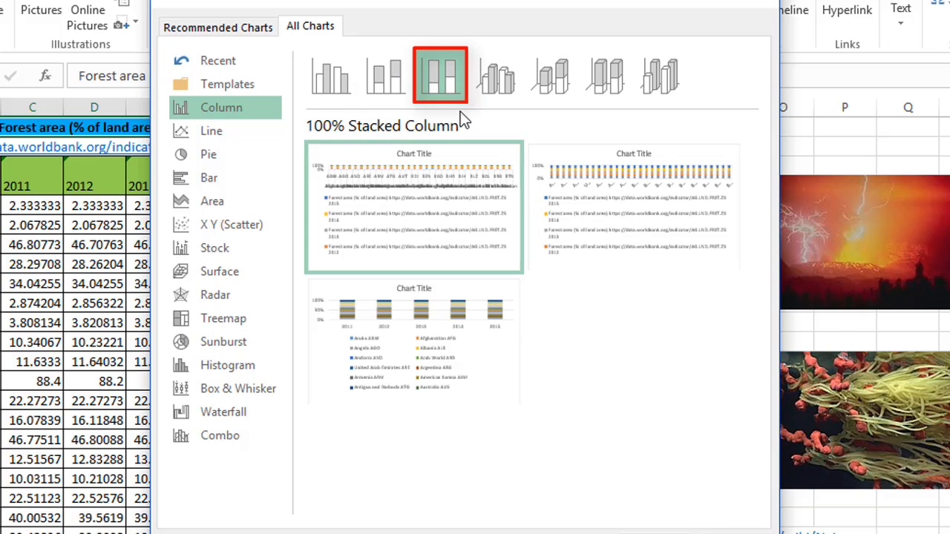
pyautogui.click(497, 92)
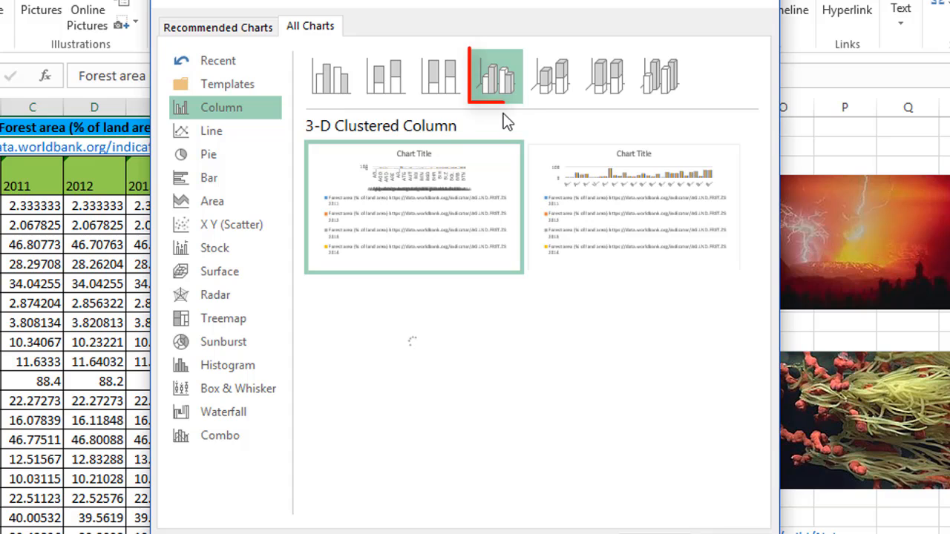
pyautogui.click(551, 93)
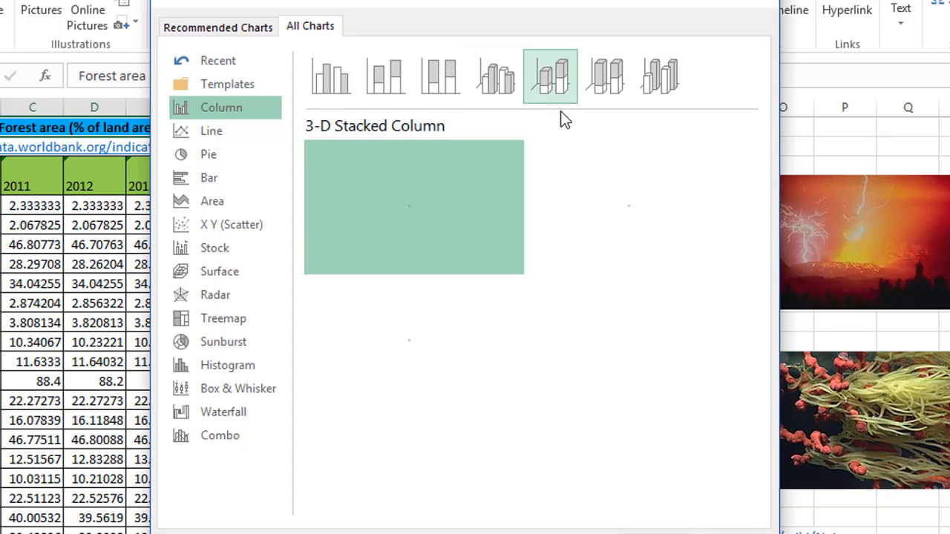
pyautogui.click(604, 88)
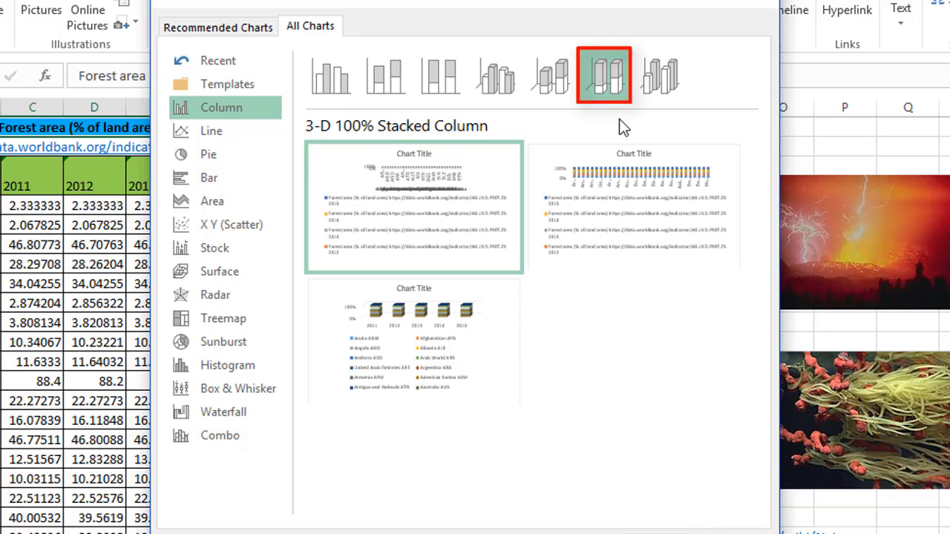
pyautogui.click(669, 90)
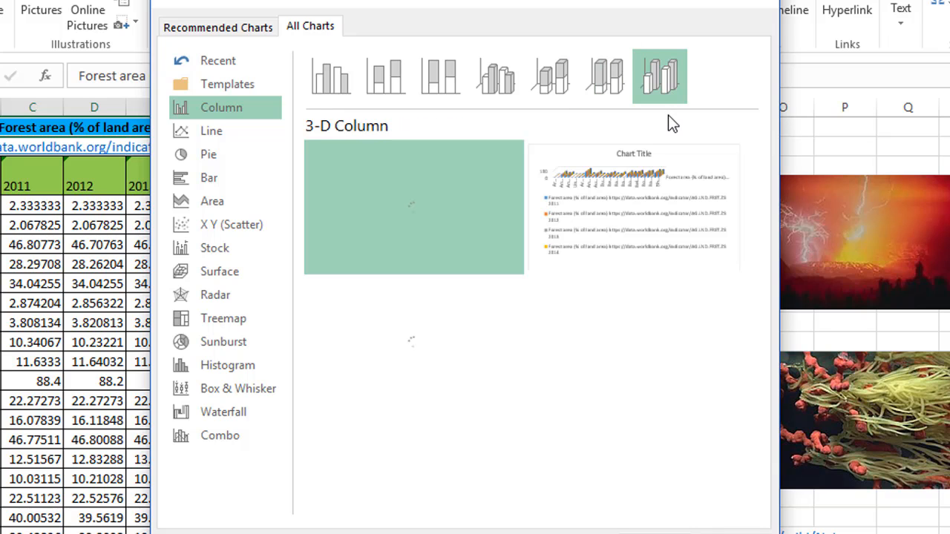
# - Preview the Line chart subtypes in turn, from plain Line through the marker variants to 3-D Line
pyautogui.click(234, 130)
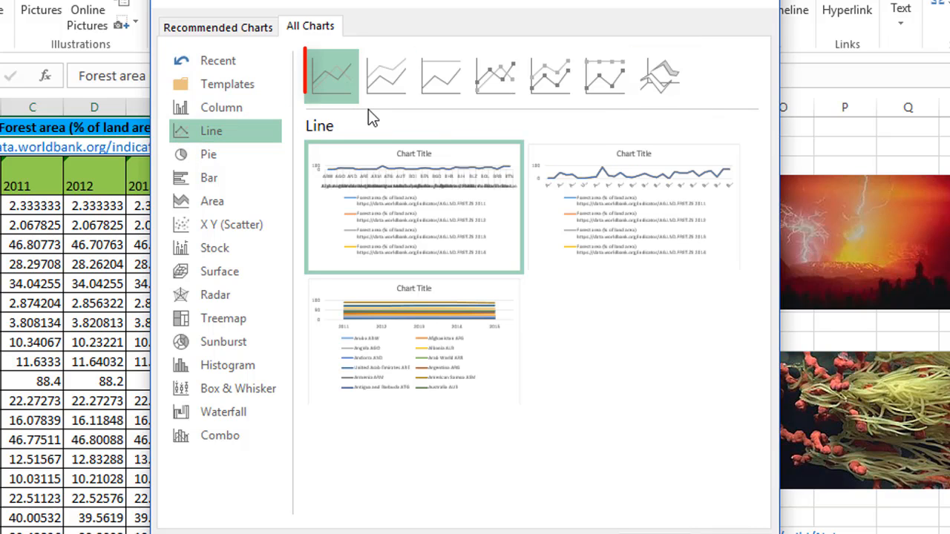
pyautogui.click(386, 96)
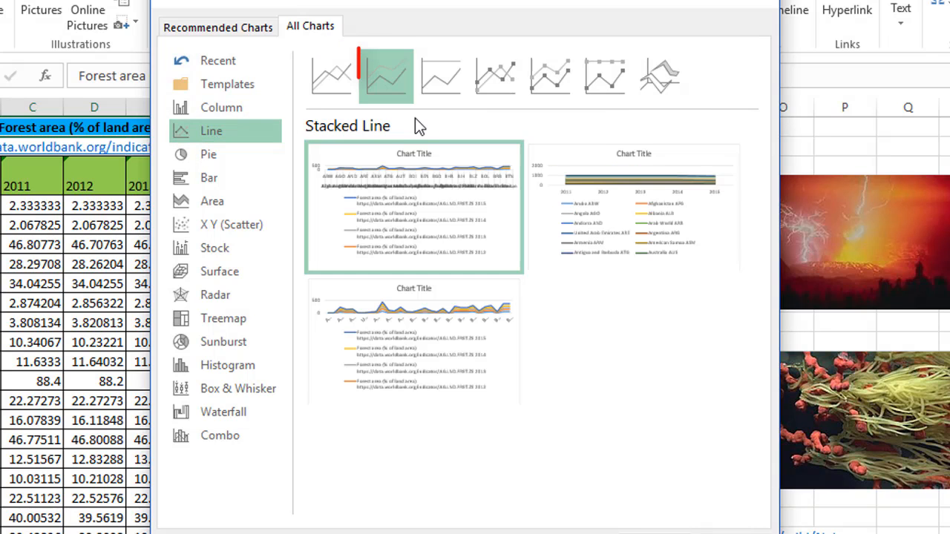
pyautogui.click(449, 93)
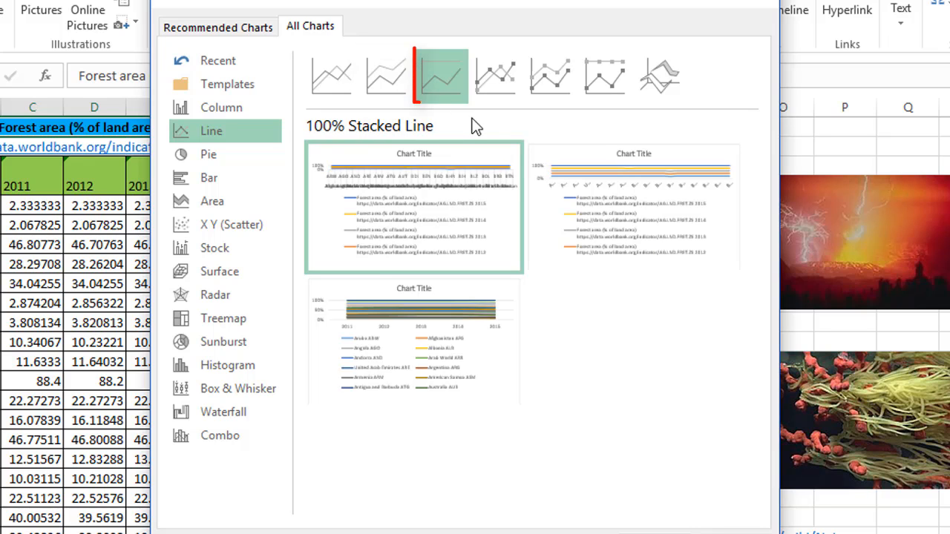
pyautogui.click(500, 91)
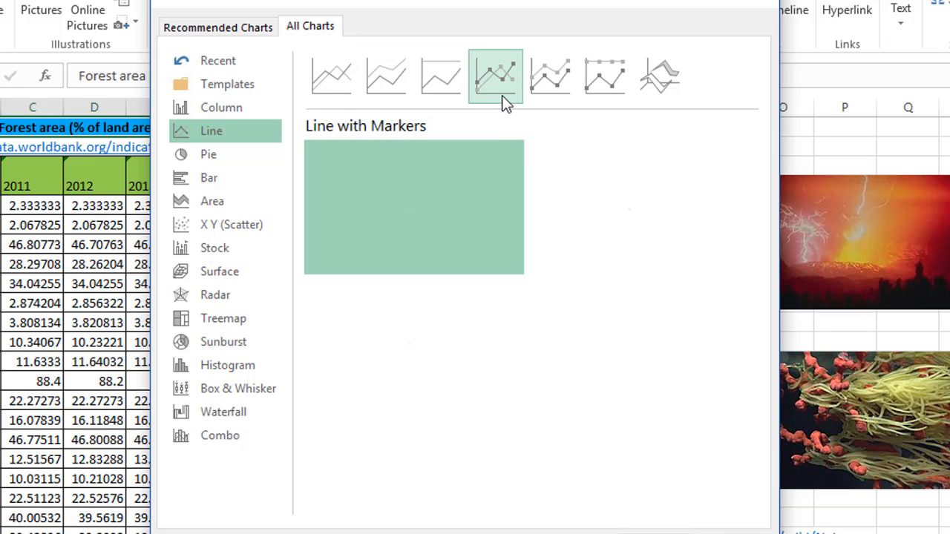
pyautogui.click(548, 96)
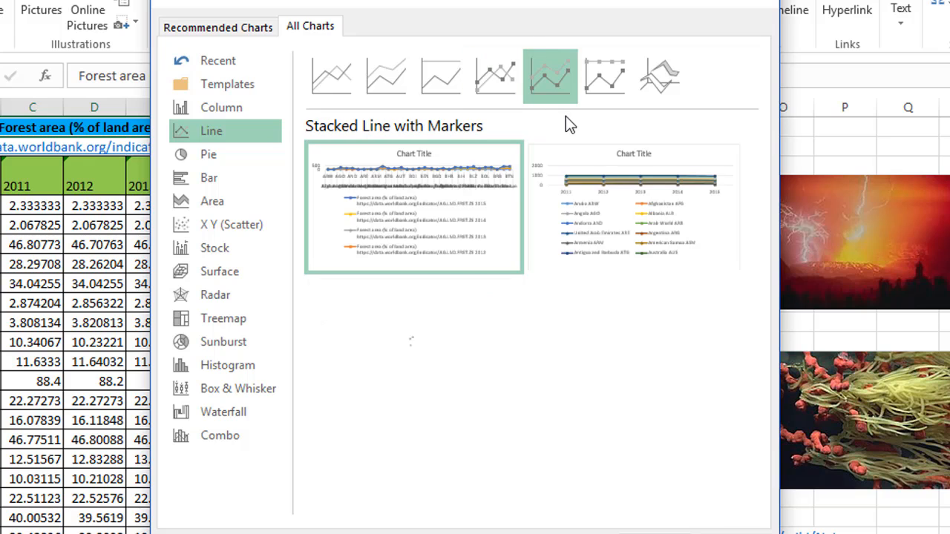
pyautogui.click(600, 94)
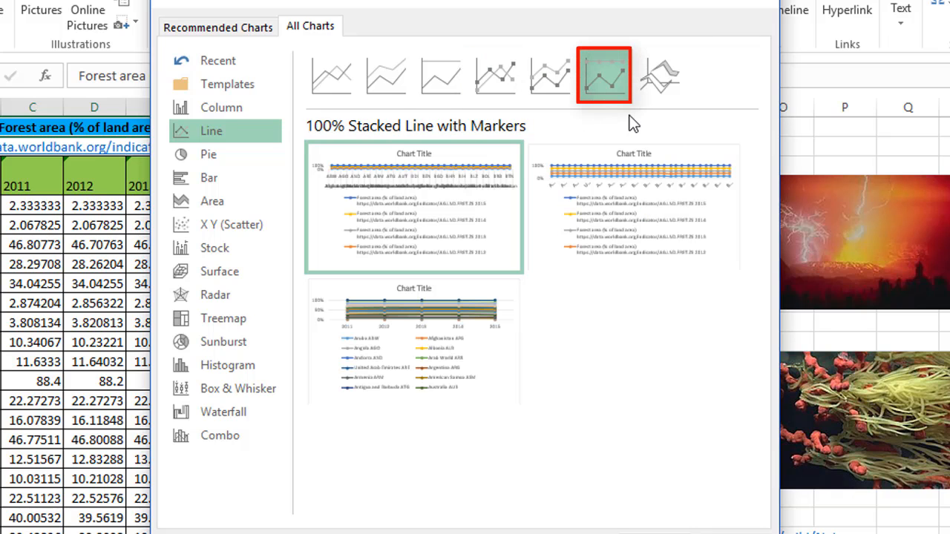
pyautogui.click(666, 95)
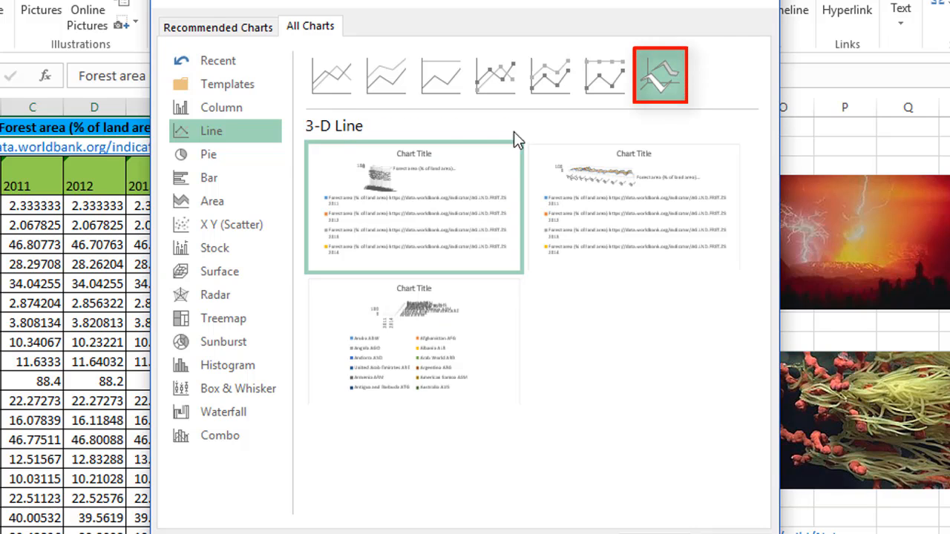
# - Preview the Pie chart subtypes for the forest area data: Pie, 3-D Pie, Pie of Pie, Bar of Pie and Doughnut
pyautogui.click(223, 161)
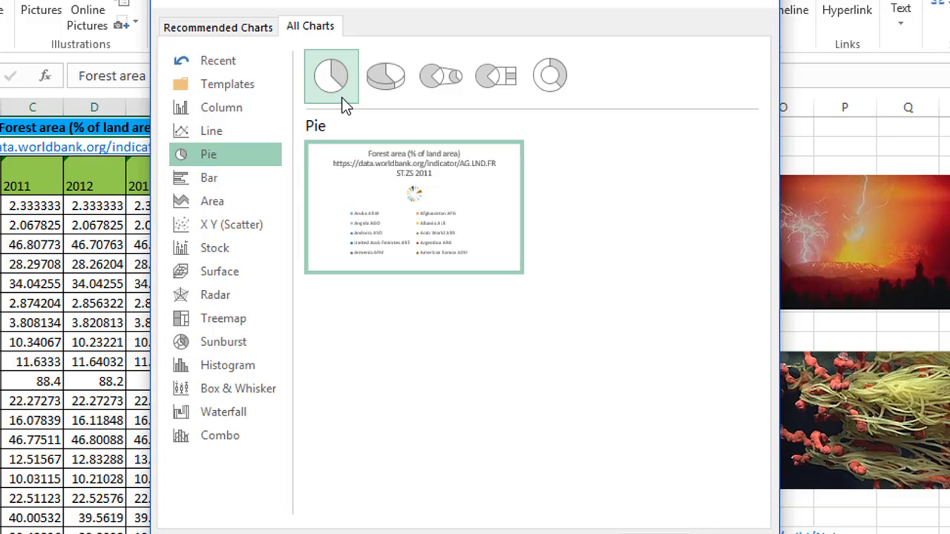
pyautogui.click(387, 83)
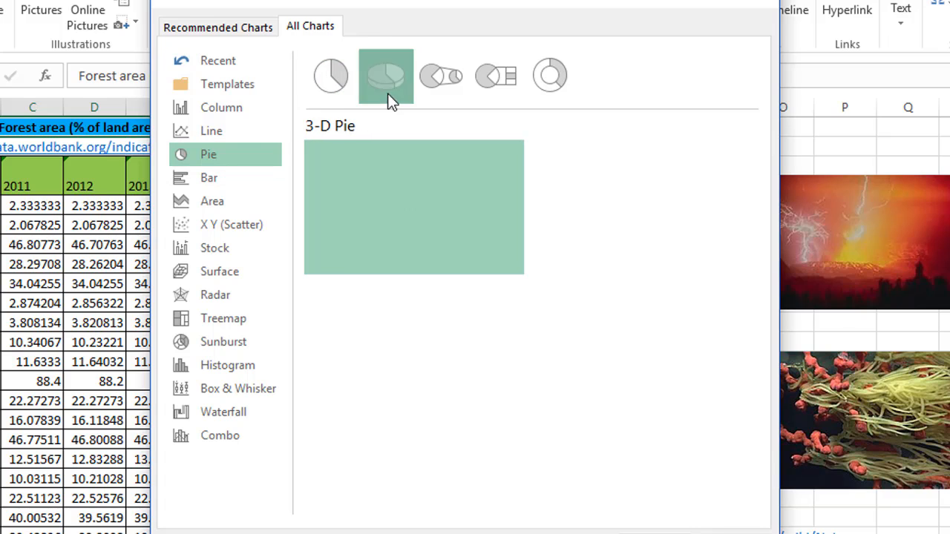
pyautogui.click(448, 87)
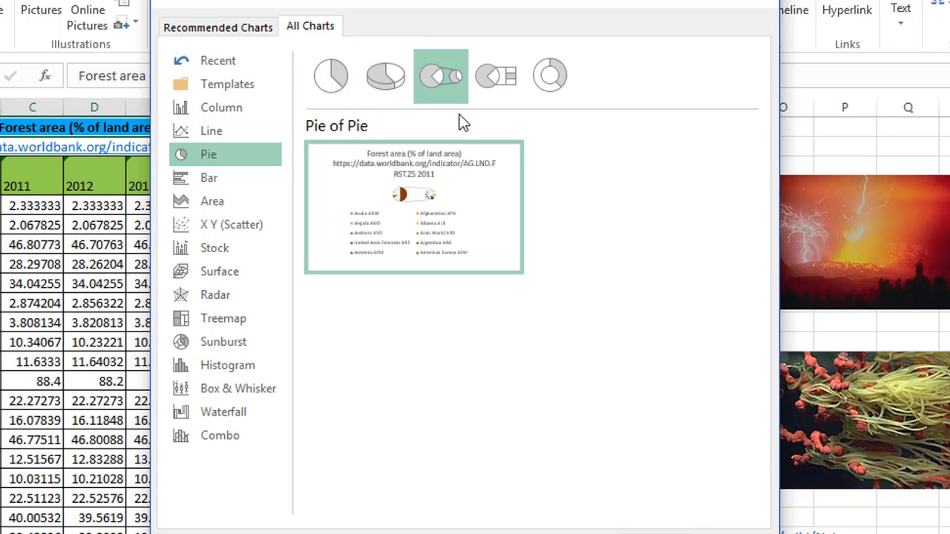
pyautogui.click(499, 98)
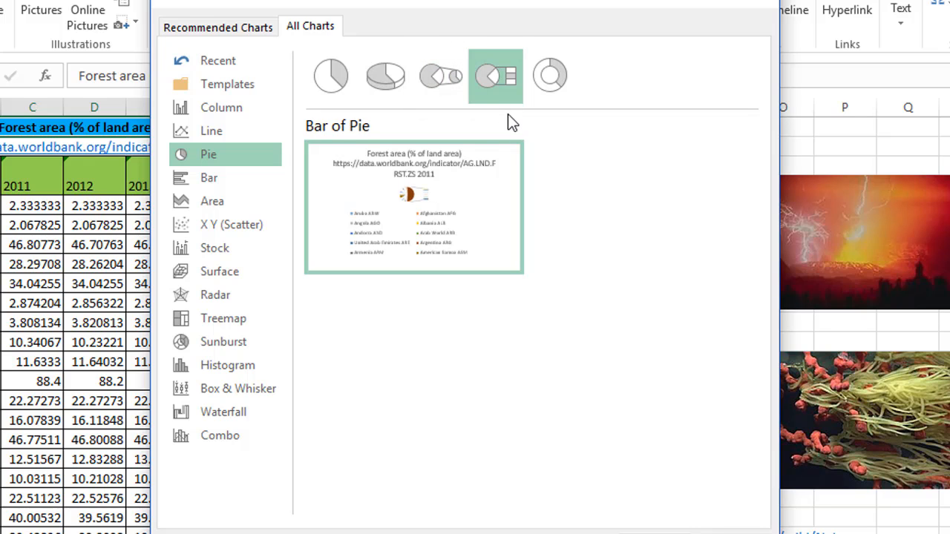
pyautogui.click(548, 93)
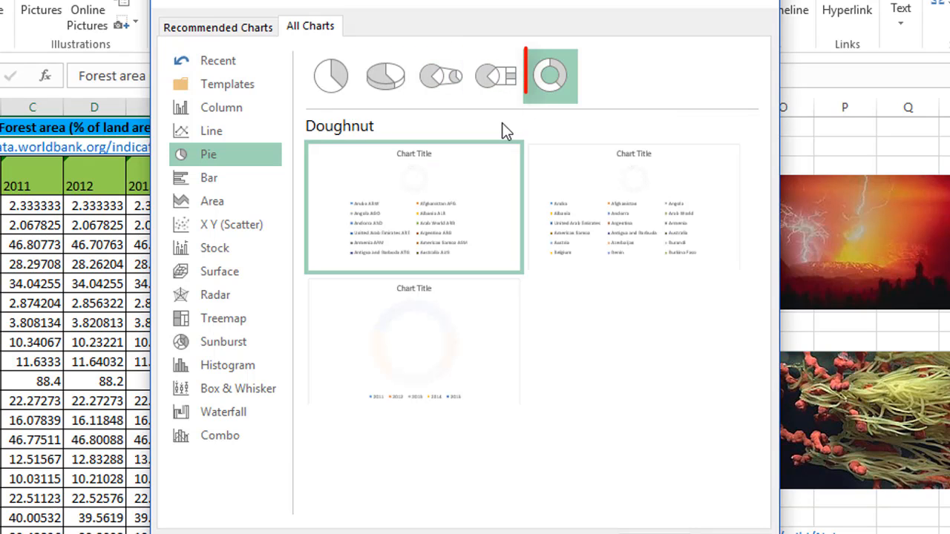
# - Preview the Bar chart subtypes in turn, from Clustered, Stacked and 100% Stacked Bar through their 3-D versions
pyautogui.click(230, 184)
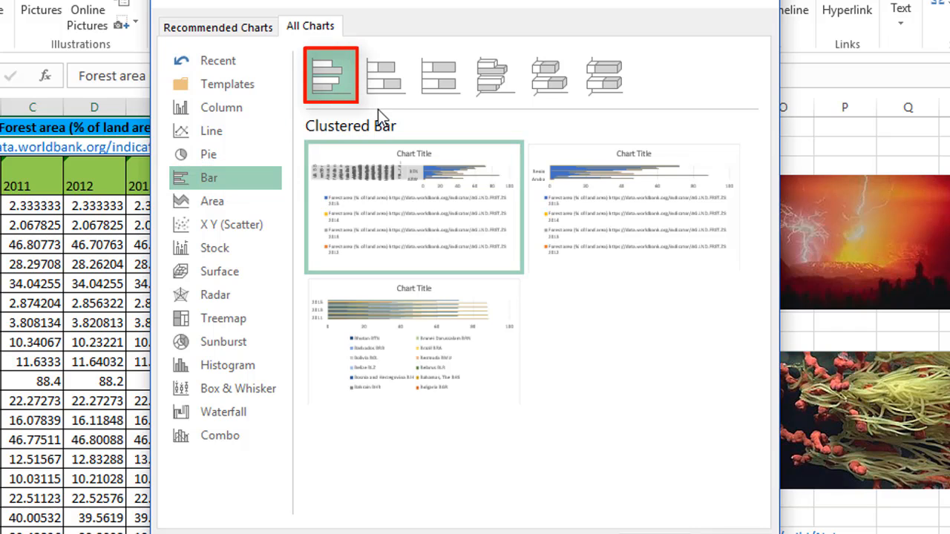
pyautogui.click(382, 83)
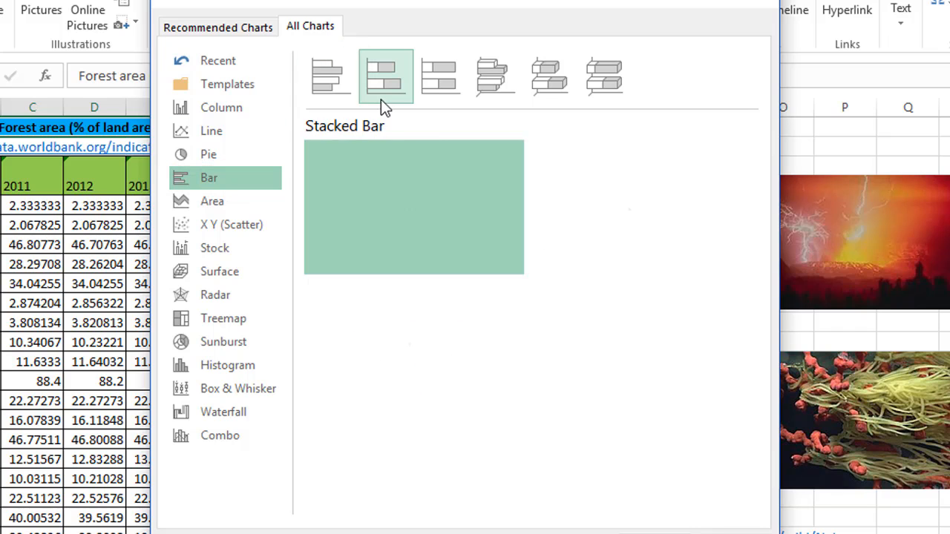
pyautogui.click(439, 98)
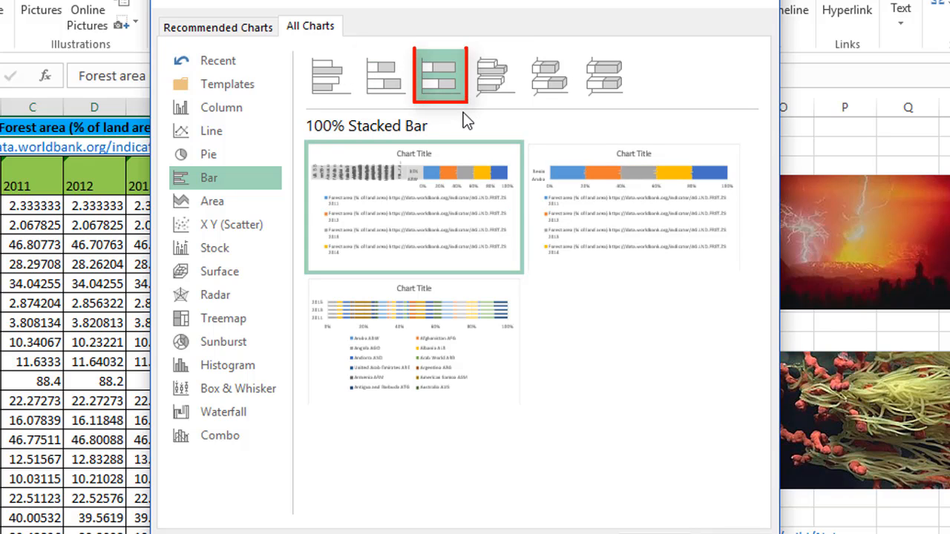
pyautogui.click(502, 99)
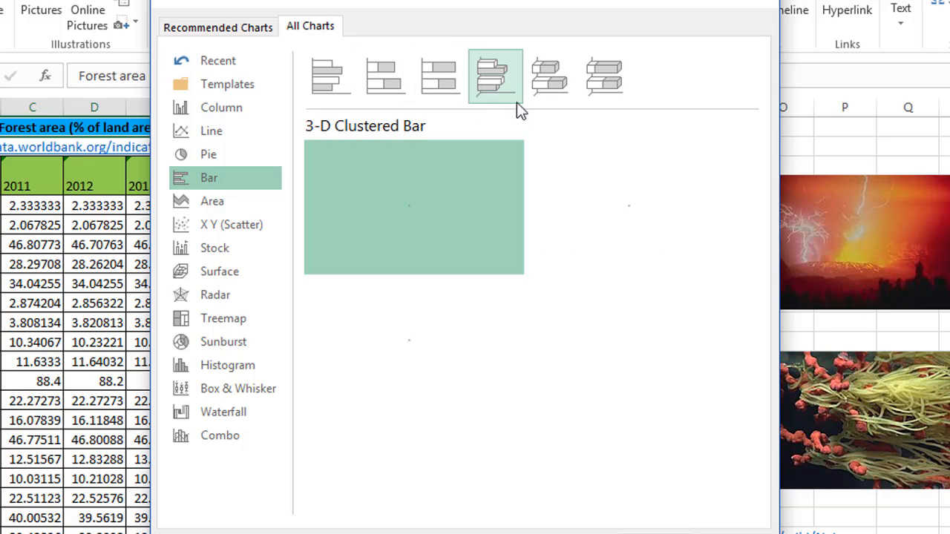
pyautogui.click(554, 98)
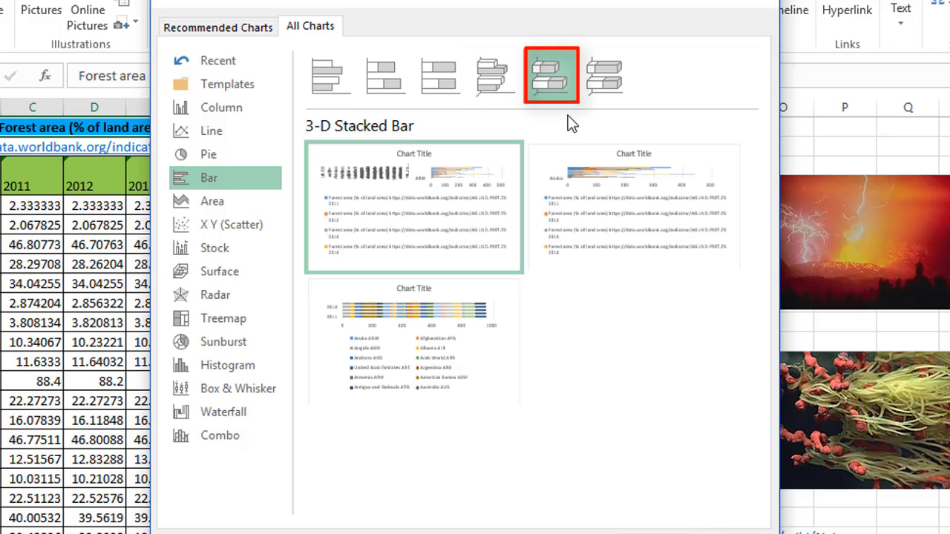
pyautogui.click(604, 98)
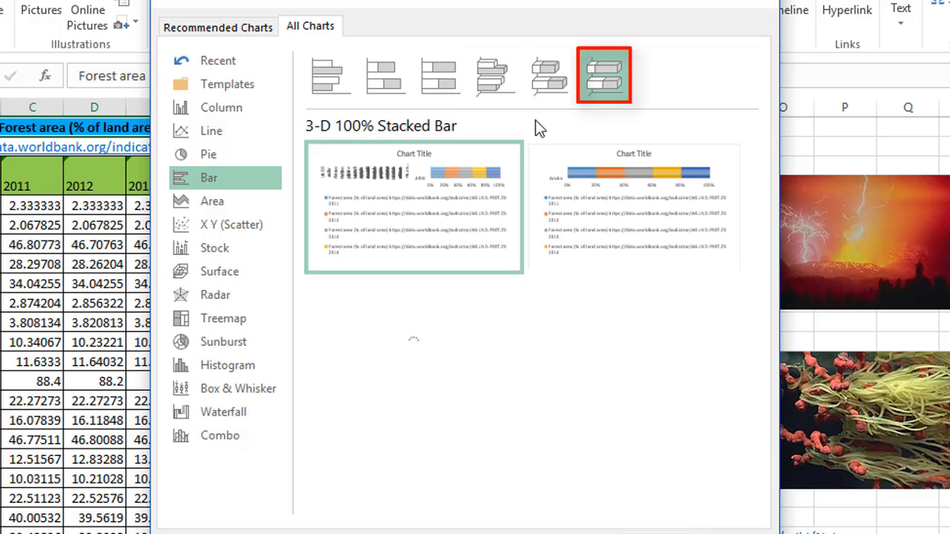
# - Preview the Area chart subtypes in turn, from Area, Stacked Area and 100% Stacked Area through their 3-D versions
pyautogui.click(222, 201)
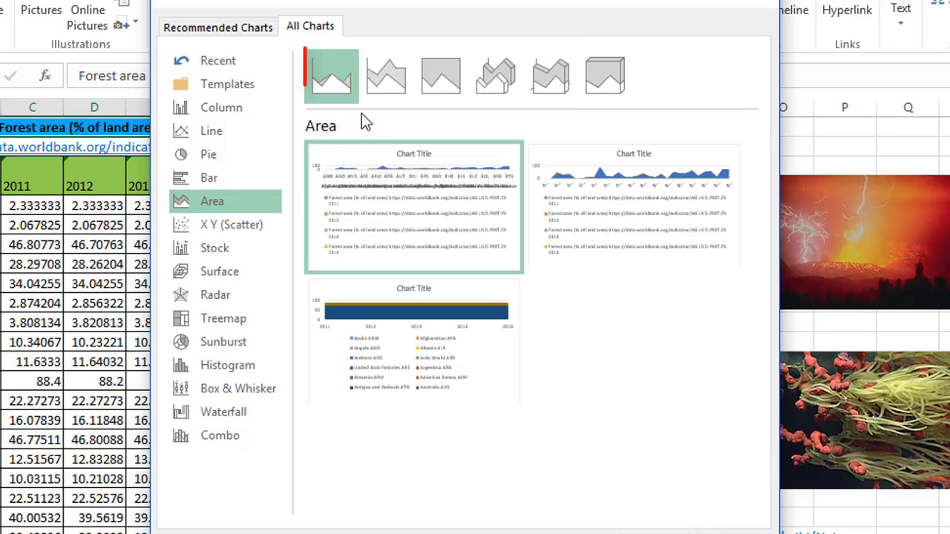
pyautogui.click(386, 76)
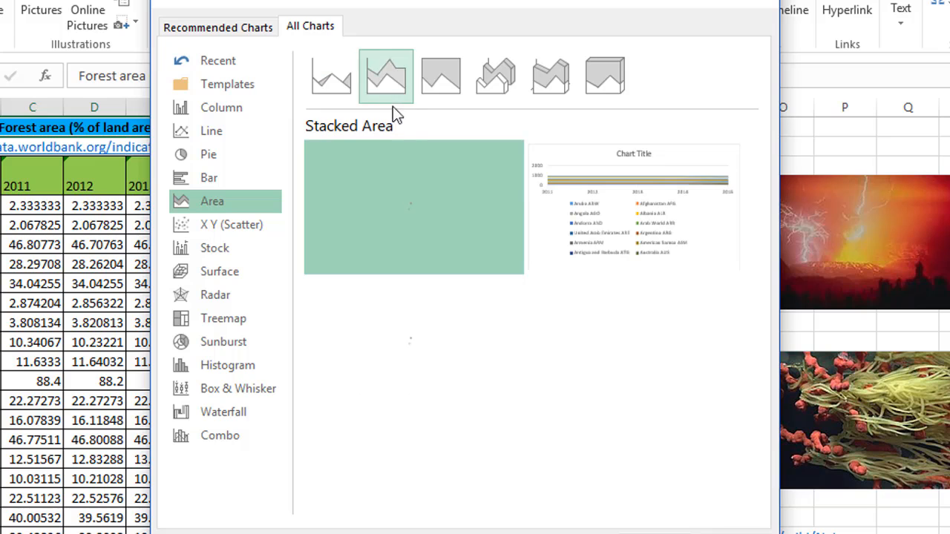
pyautogui.click(439, 95)
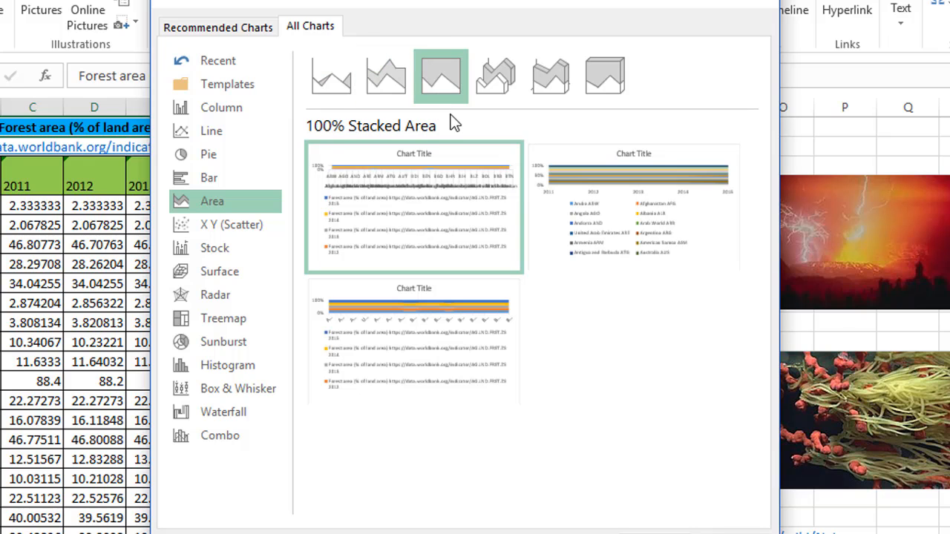
pyautogui.click(495, 92)
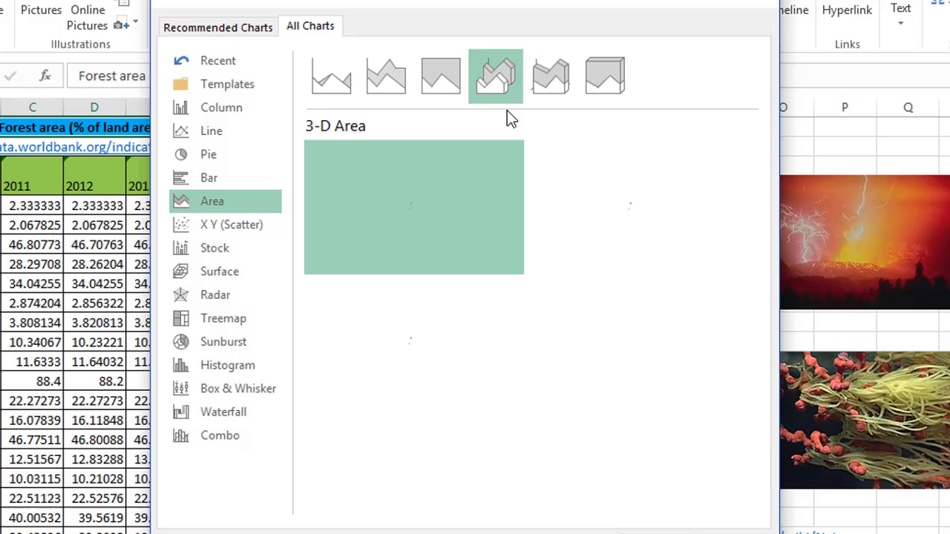
pyautogui.click(558, 97)
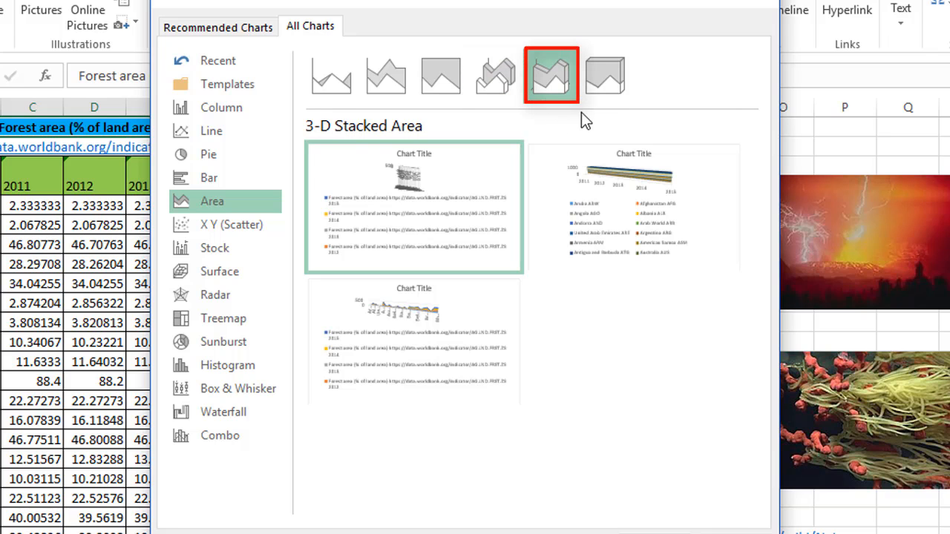
pyautogui.click(603, 96)
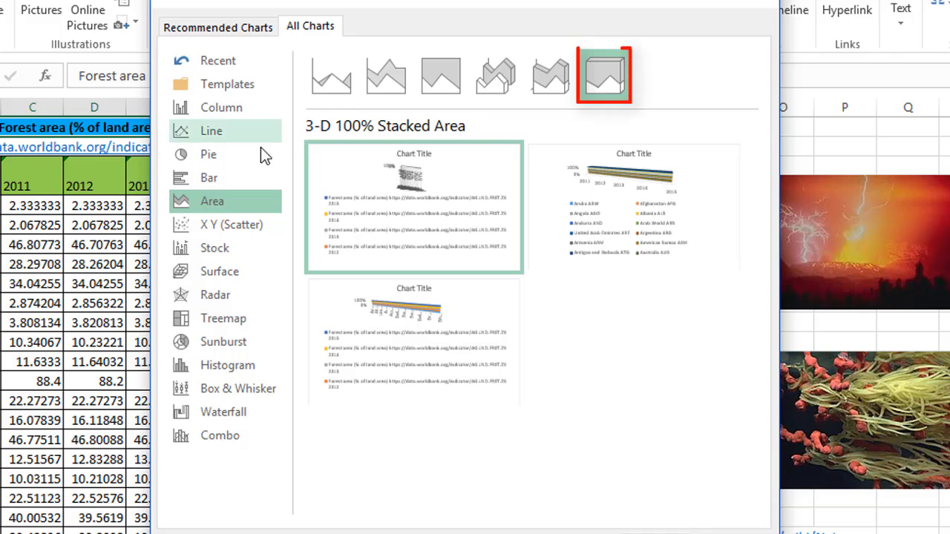
# - Preview the X Y (Scatter) subtypes, from plain Scatter through the smooth and straight line variants to Bubble and 3-D Bubble
pyautogui.click(253, 231)
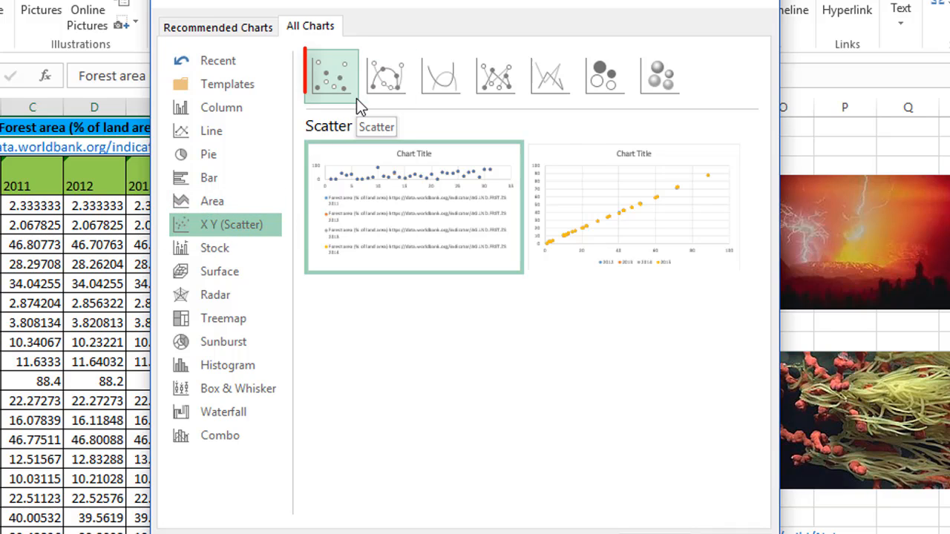
pyautogui.click(388, 95)
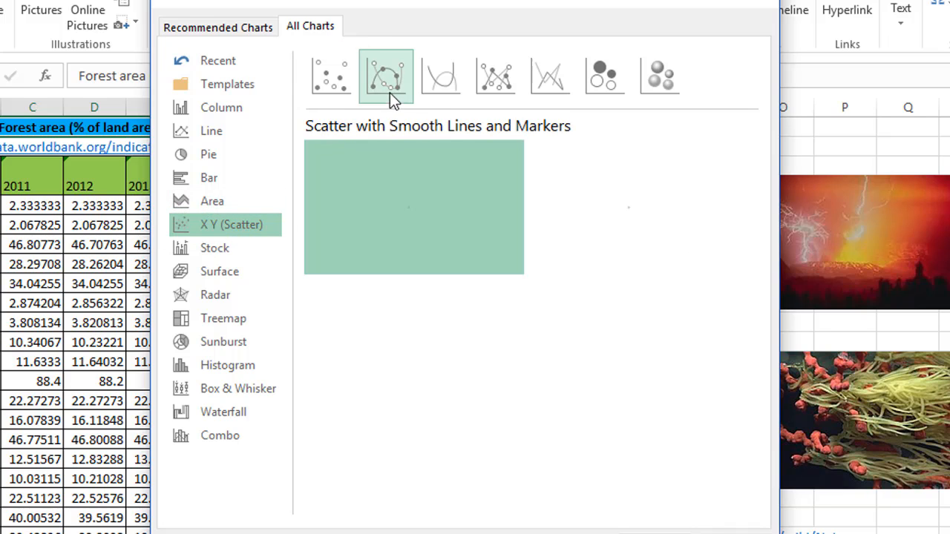
pyautogui.click(445, 93)
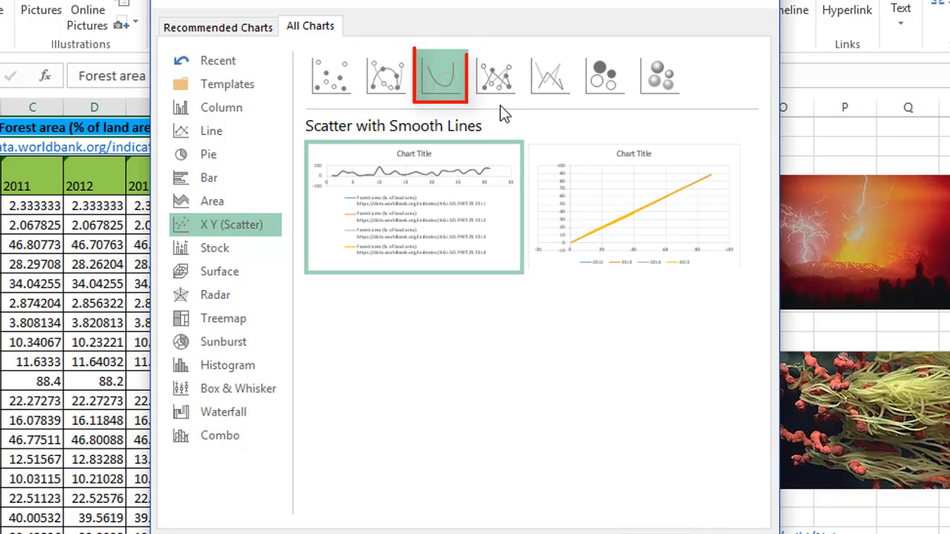
pyautogui.click(504, 89)
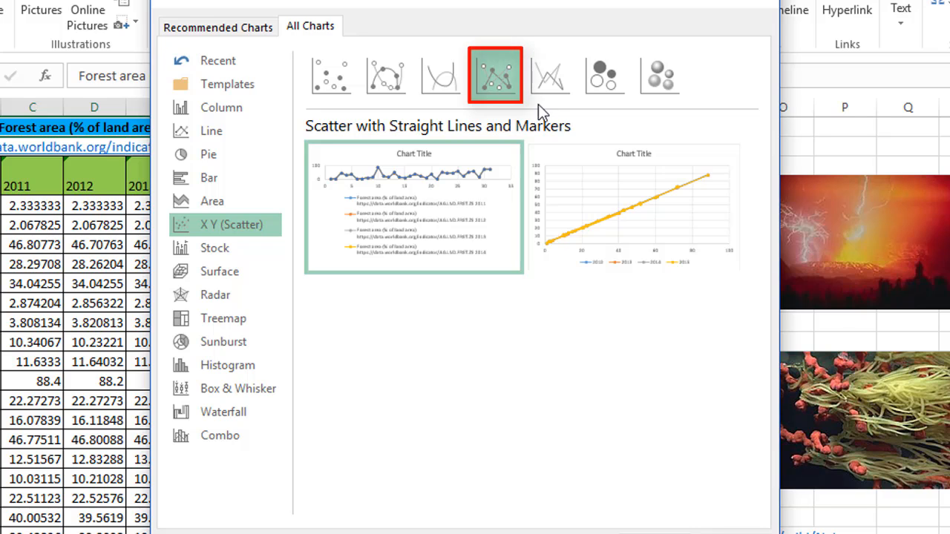
pyautogui.click(553, 92)
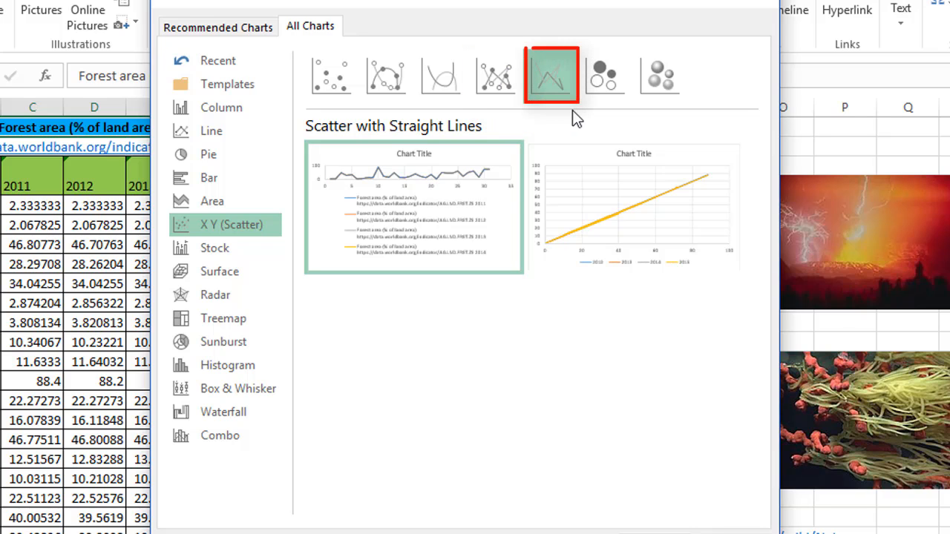
pyautogui.click(608, 96)
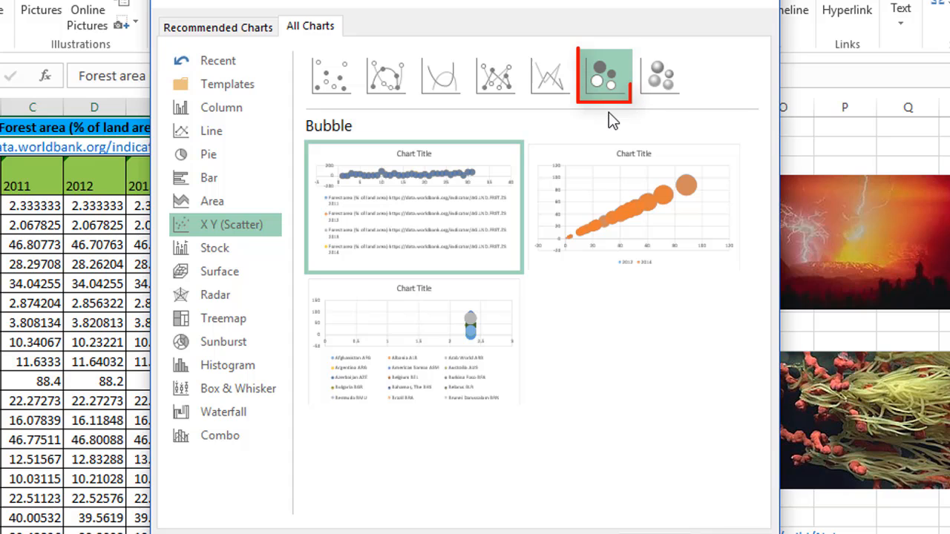
pyautogui.click(660, 83)
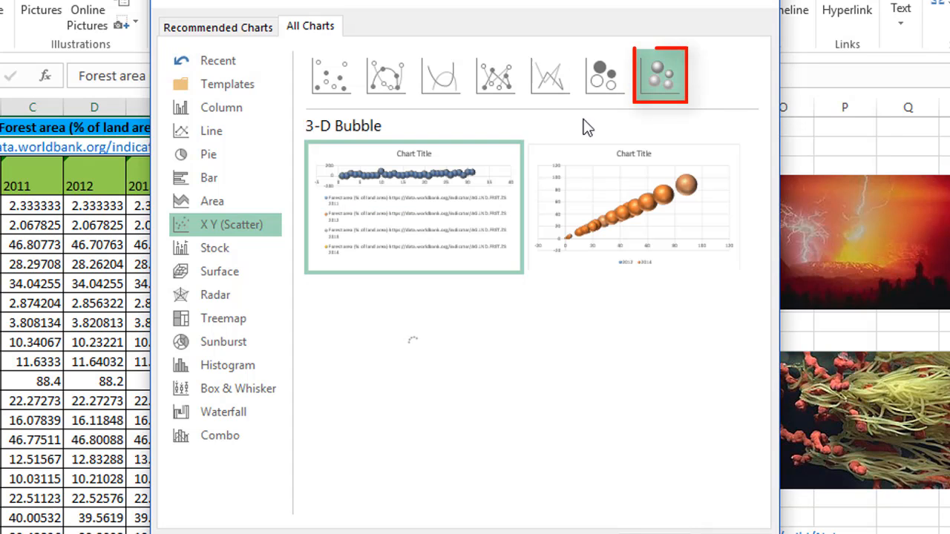
# - View the Stock chart subtypes and their data requirements, from High-Low-Close through Volume-Open-High-Low-Close
pyautogui.click(251, 255)
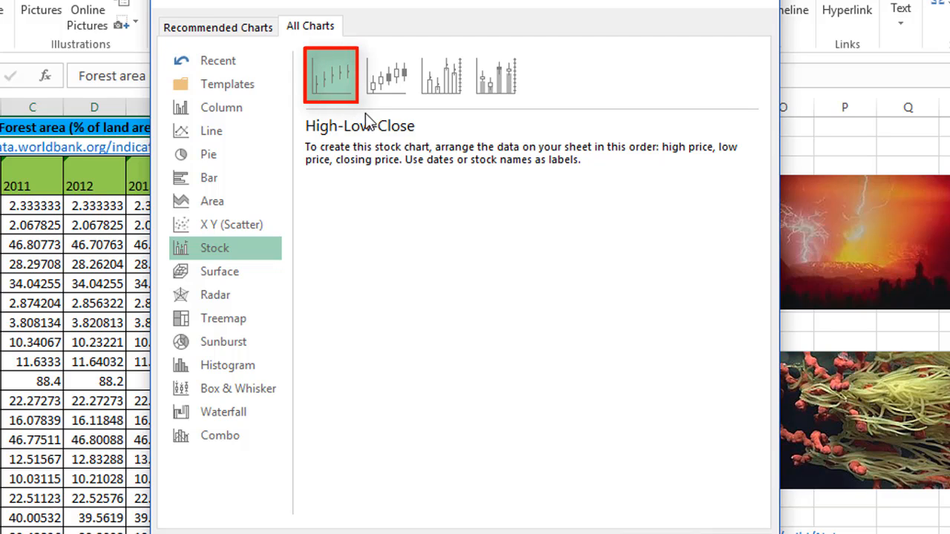
pyautogui.click(394, 94)
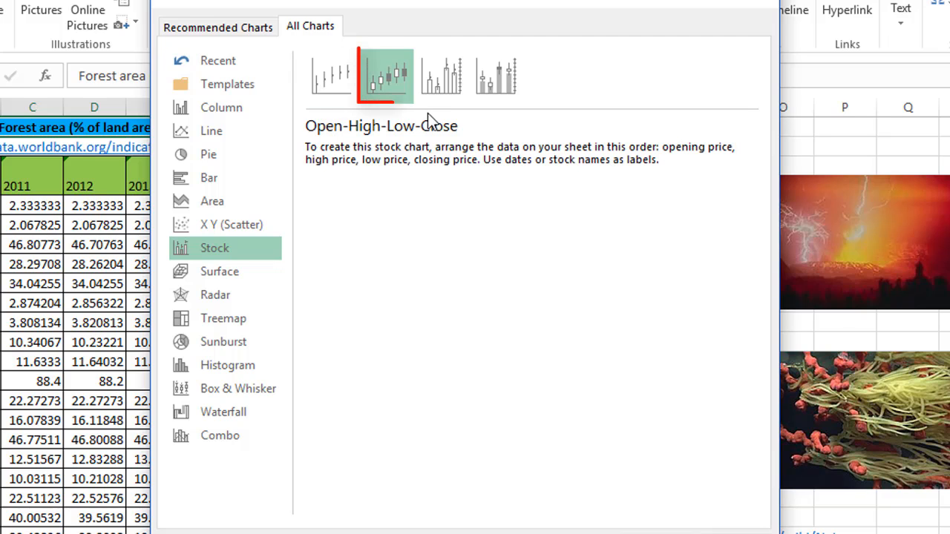
pyautogui.click(449, 95)
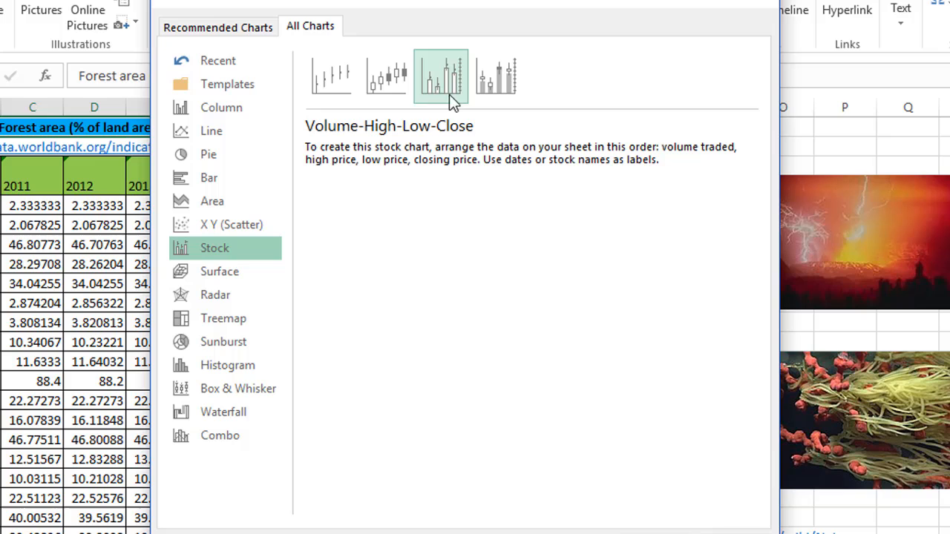
pyautogui.click(499, 98)
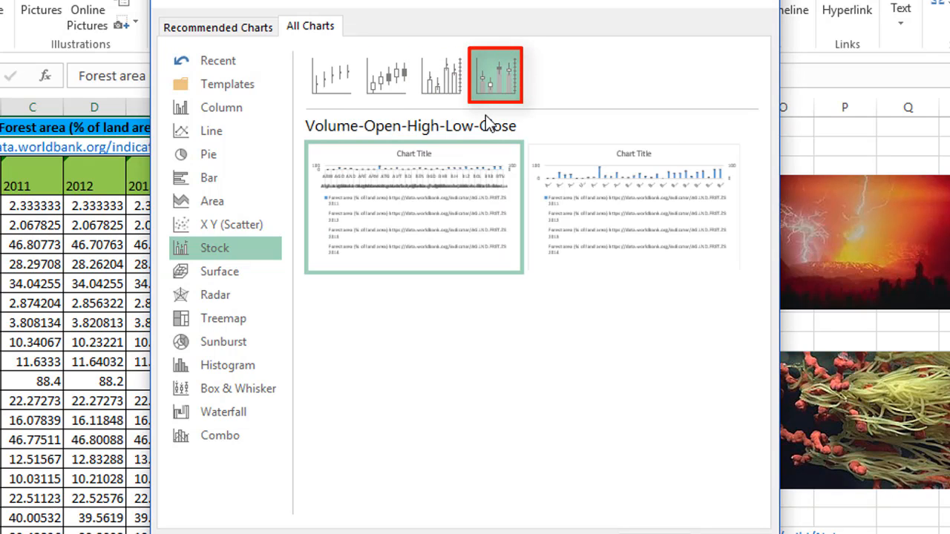
# - Preview the Surface chart subtypes in turn, from 3-D Surface and Wireframe 3-D Surface through Wireframe Contour
pyautogui.click(245, 270)
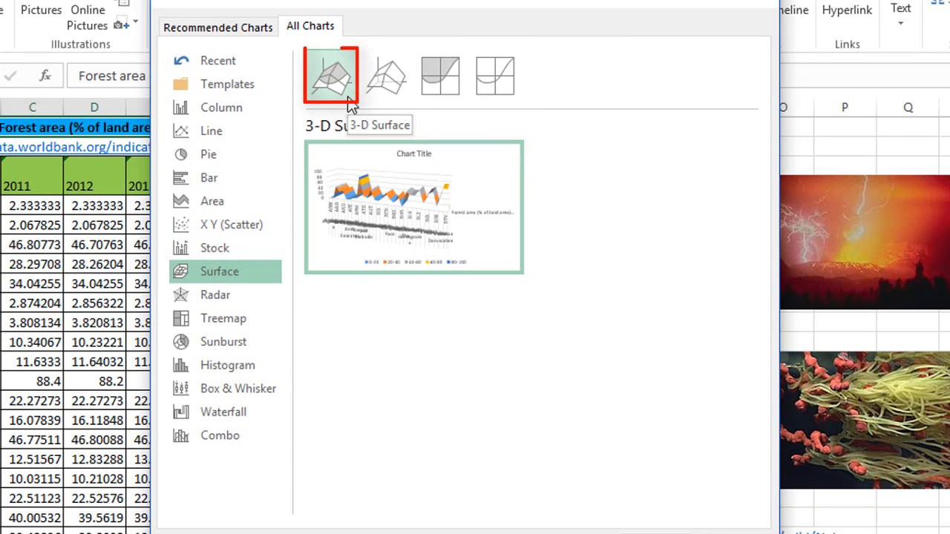
pyautogui.click(387, 93)
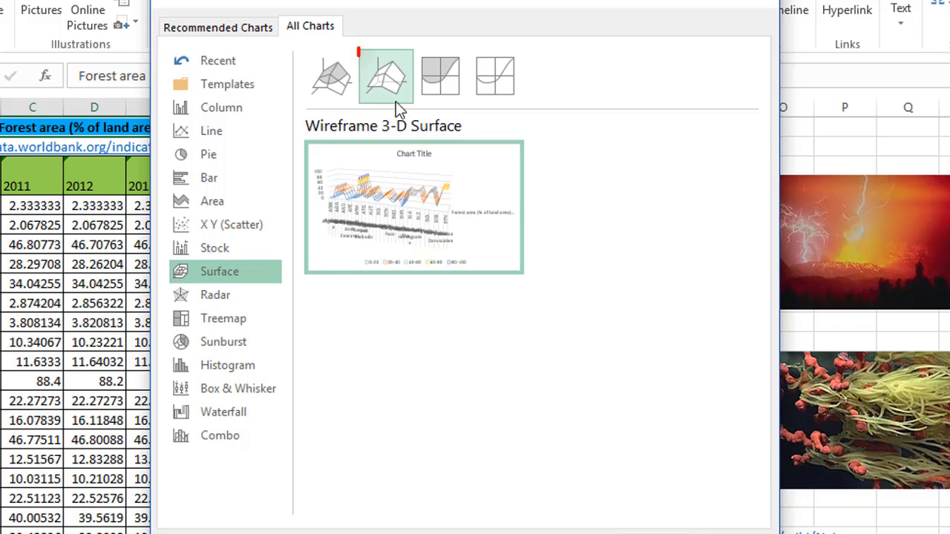
pyautogui.click(443, 98)
pyautogui.click(496, 89)
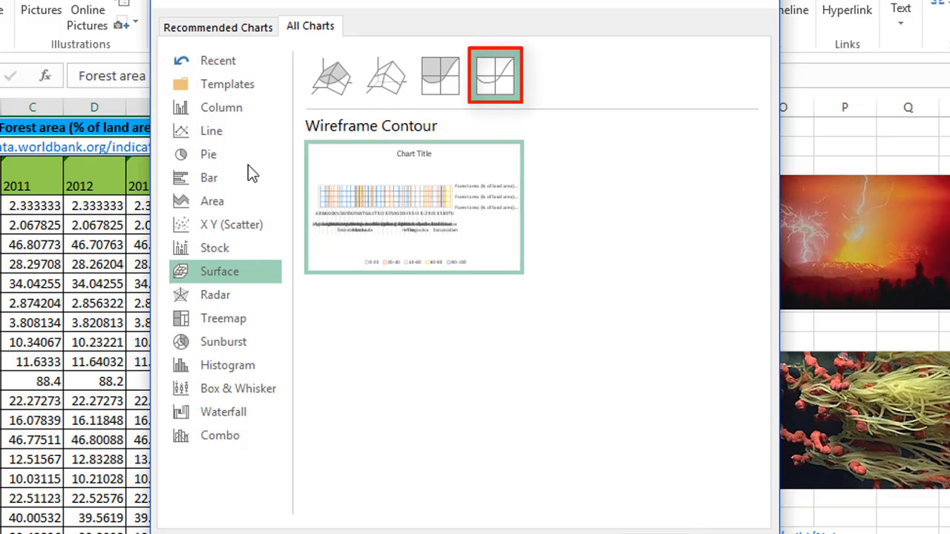
# - Preview the Radar, Radar with Markers and Filled Radar charts, followed by the Treemap chart
pyautogui.click(220, 295)
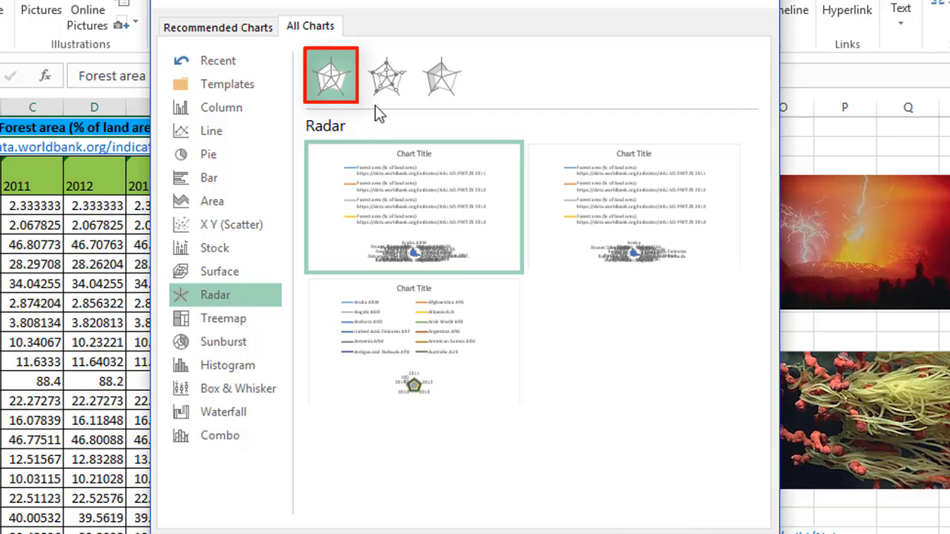
pyautogui.click(385, 76)
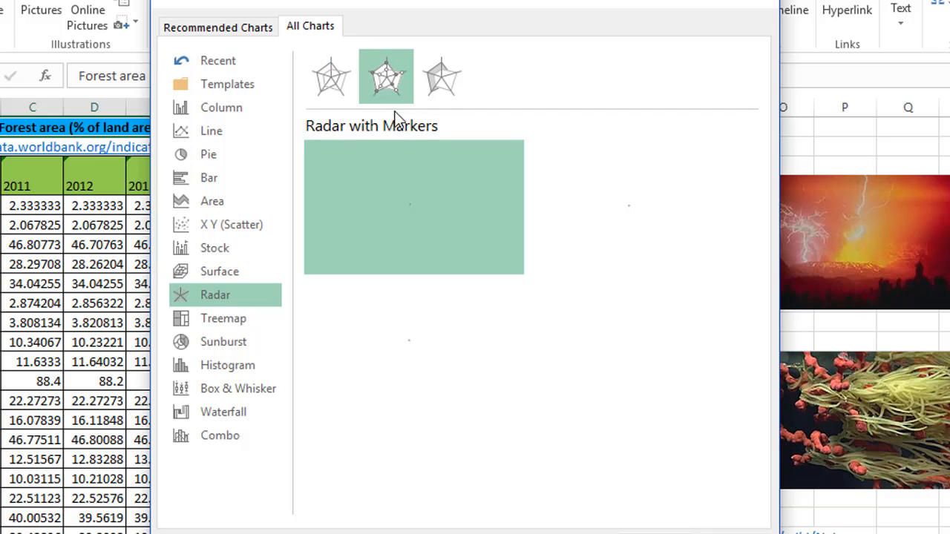
pyautogui.click(440, 95)
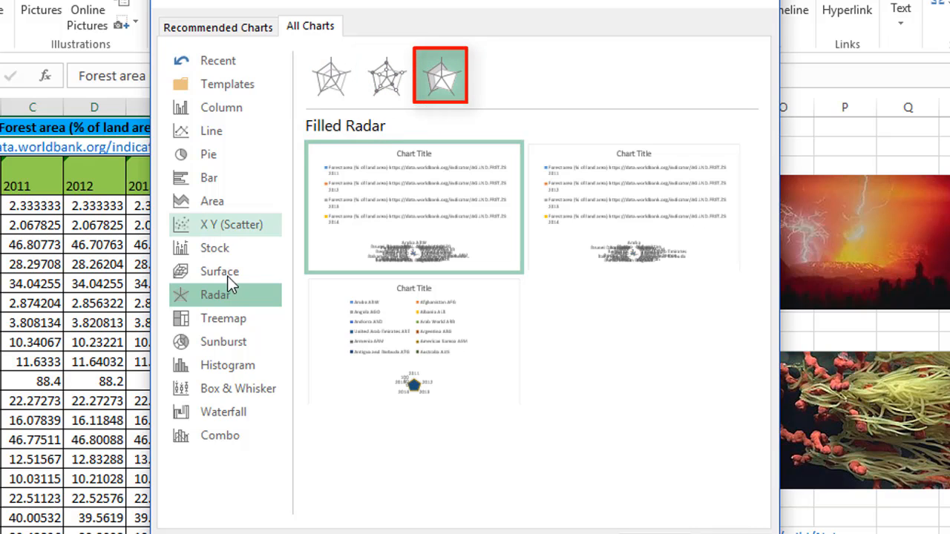
pyautogui.click(217, 326)
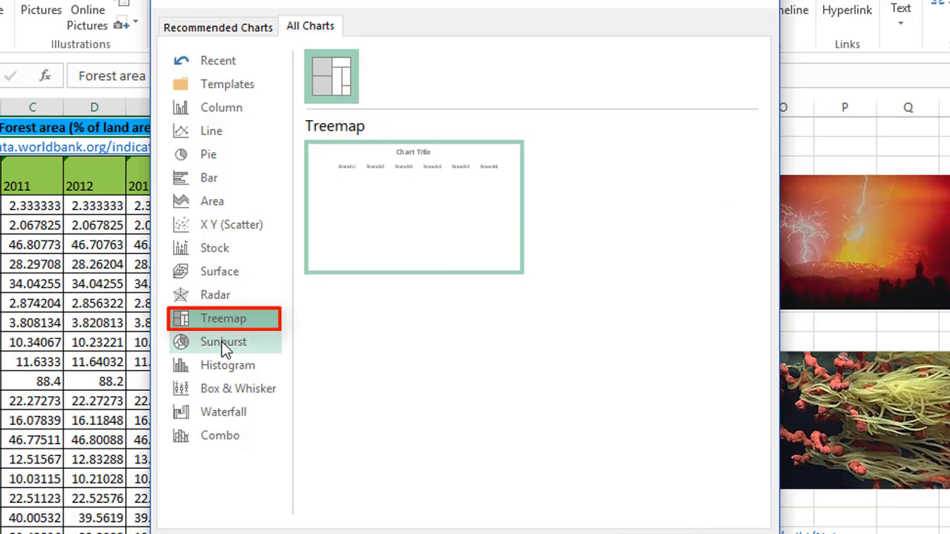
# - Preview the Sunburst, Histogram, Pareto, Box and Whisker, and Waterfall charts in turn
pyautogui.click(223, 343)
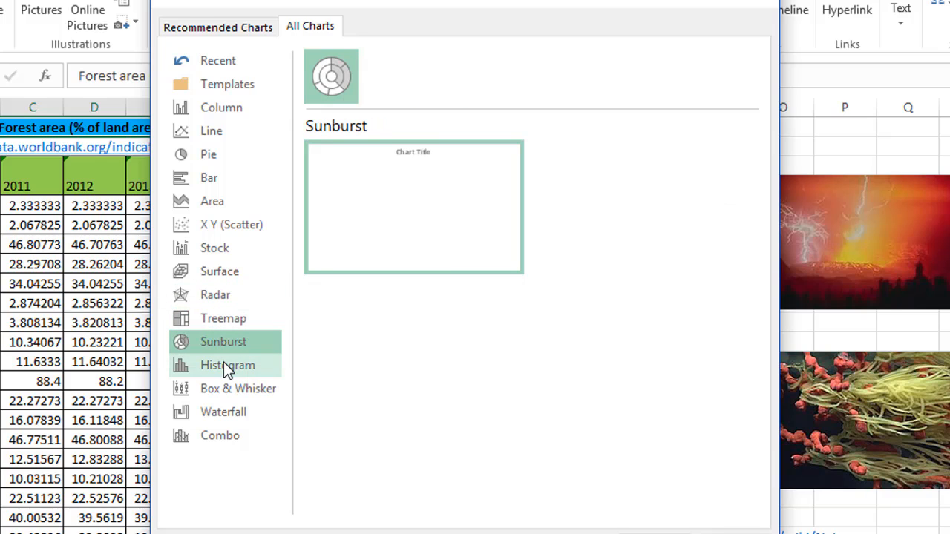
pyautogui.click(223, 362)
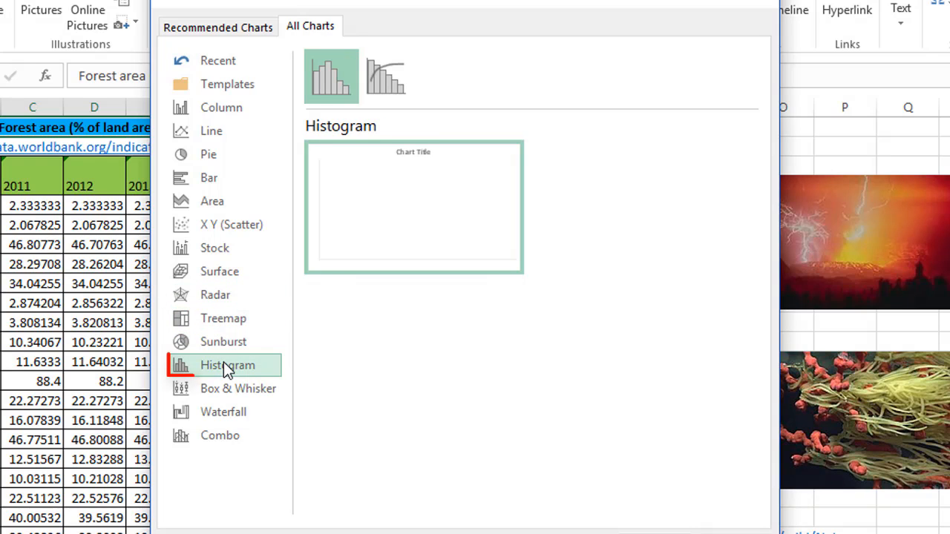
pyautogui.click(381, 100)
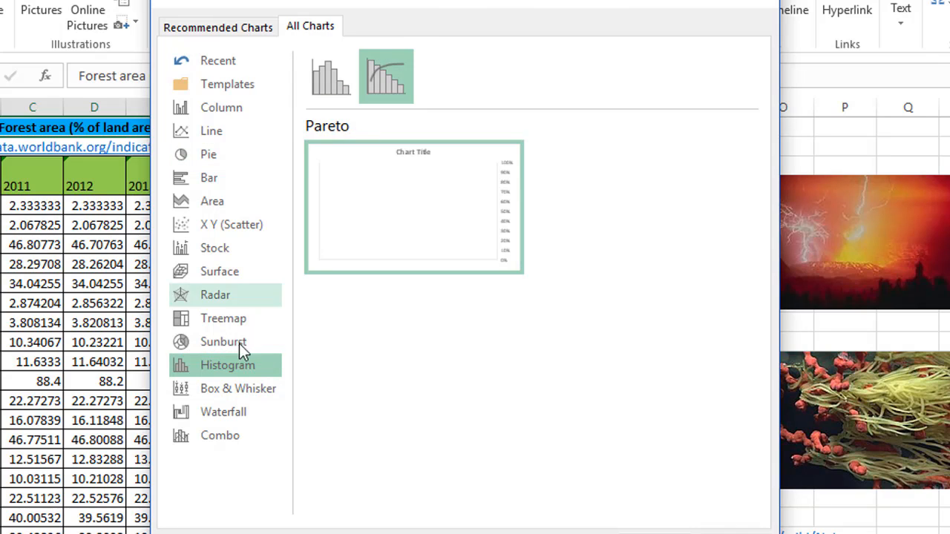
pyautogui.click(230, 388)
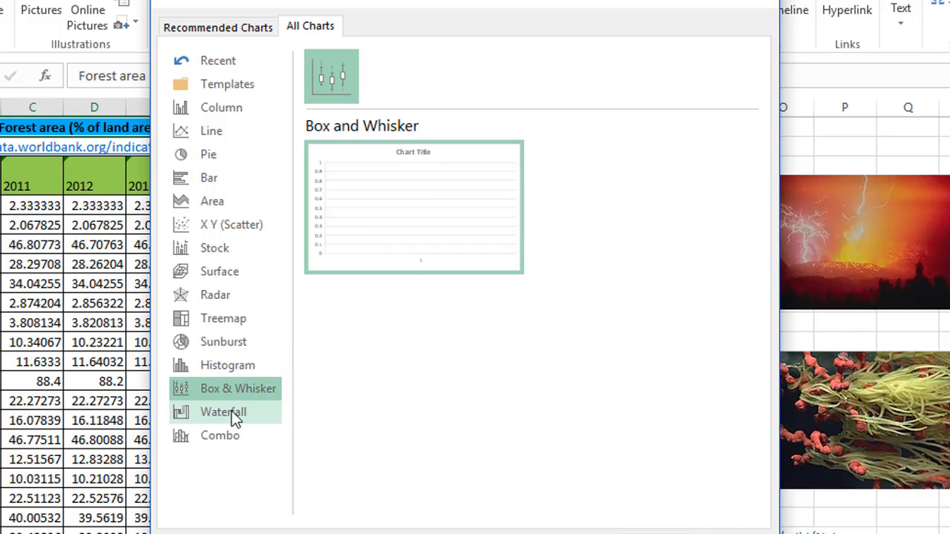
pyautogui.click(233, 418)
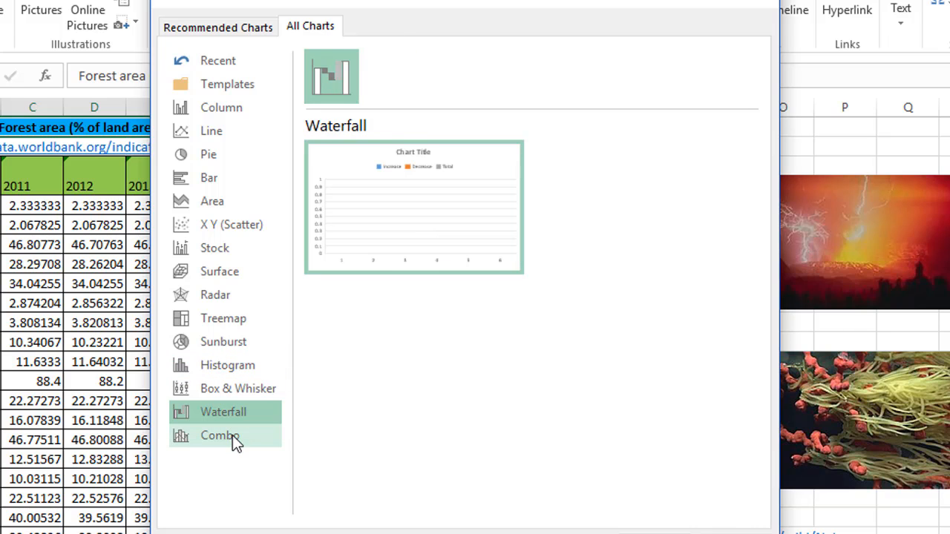
# - Preview the Combo chart subtypes, from Clustered Column - Line through Stacked Area - Clustered Column to the custom combination
pyautogui.click(232, 435)
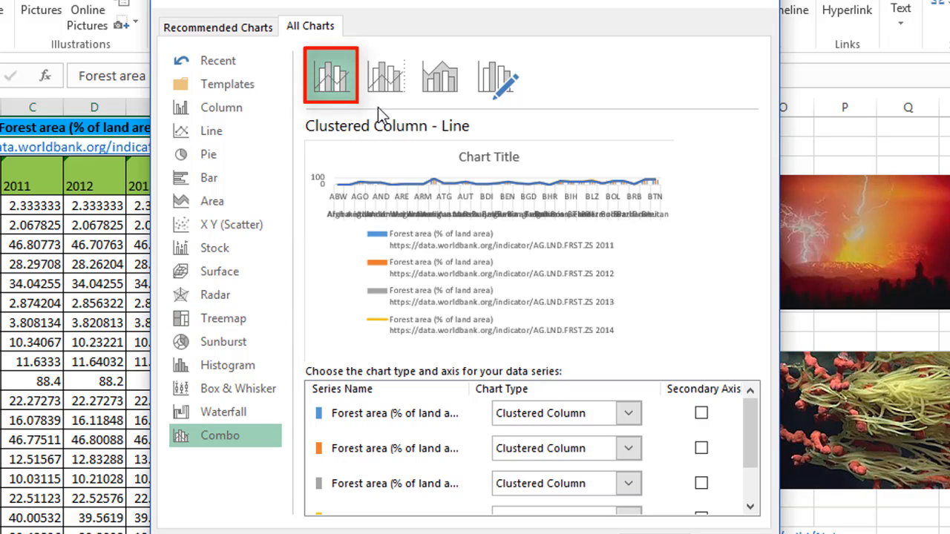
pyautogui.click(385, 77)
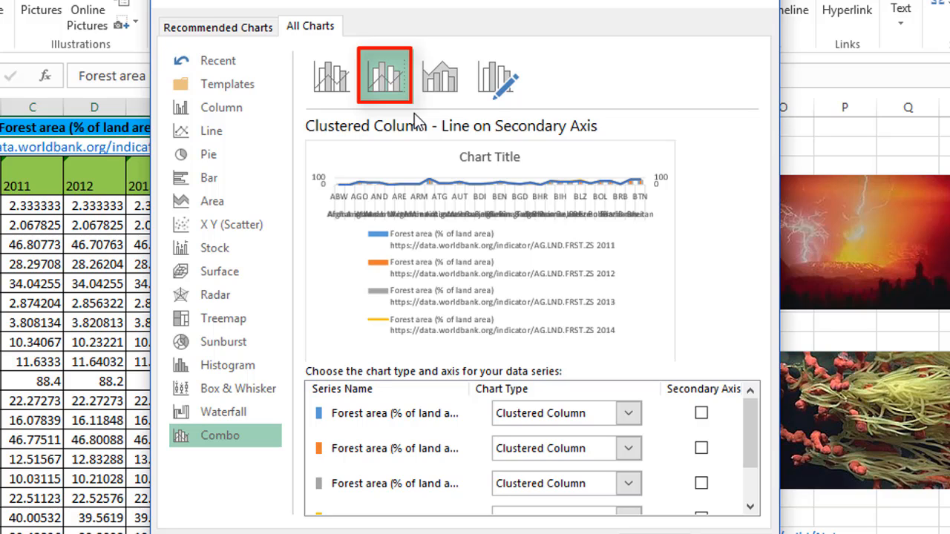
pyautogui.click(438, 95)
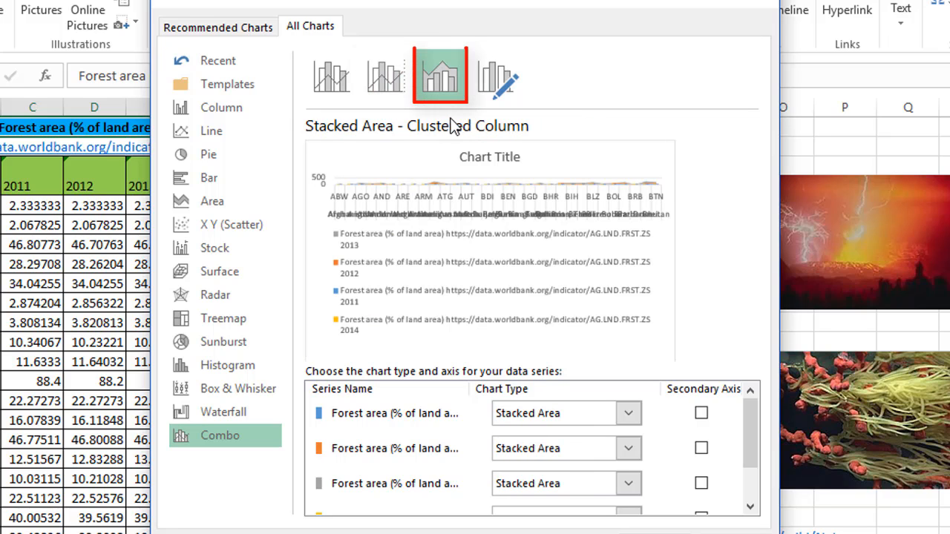
pyautogui.click(495, 91)
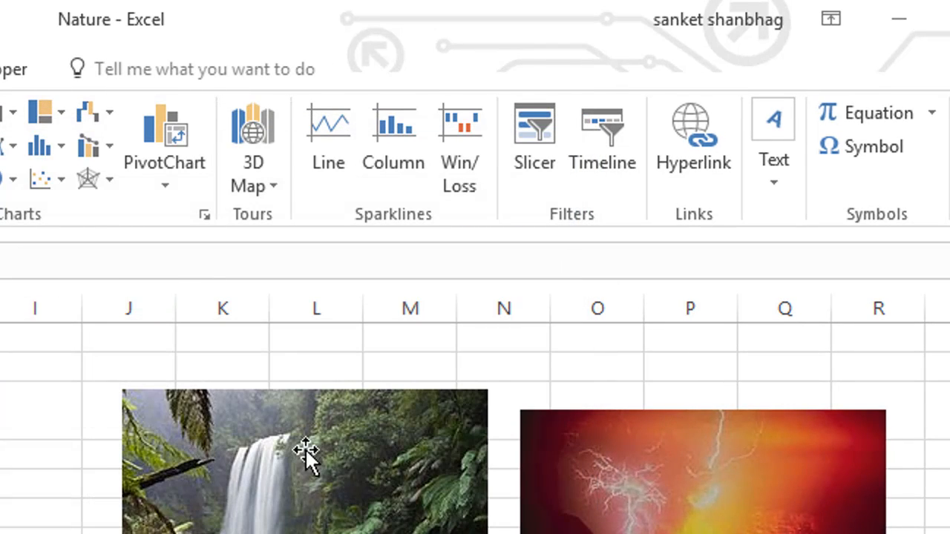
# - View the 3D Map options for opening 3D Maps and adding selected data, and close them without choosing one
pyautogui.click(262, 186)
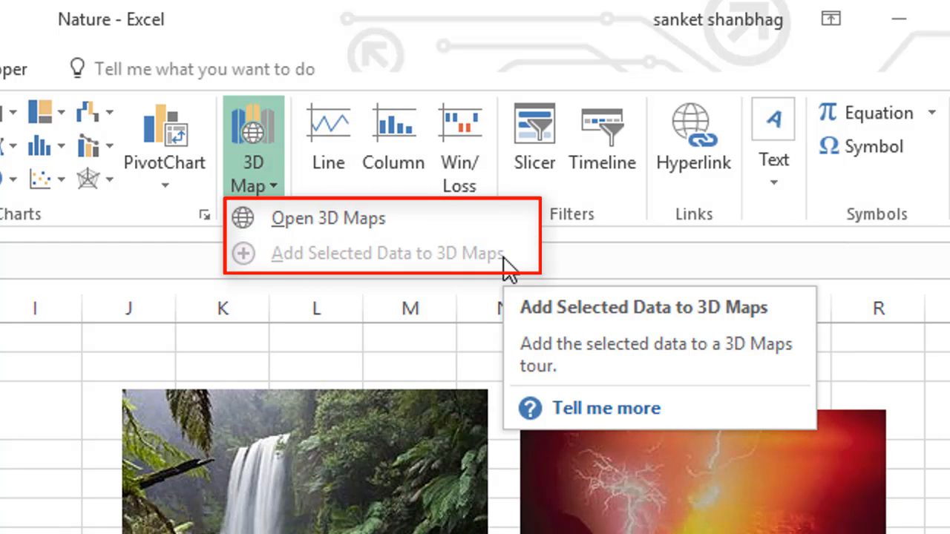
pyautogui.click(437, 307)
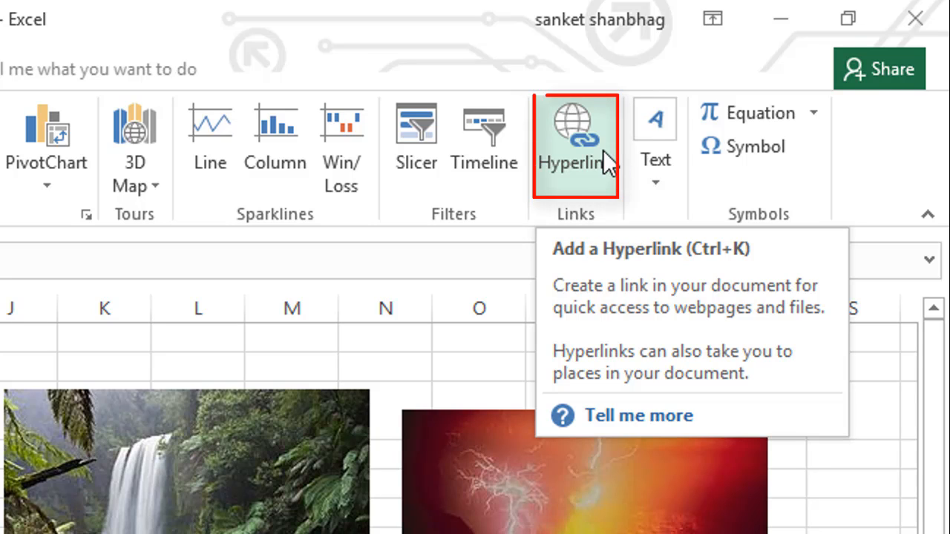
# - Examine the Text insert options, including Header & Footer, WordArt, the Signature Line choices and Object, without inserting any
pyautogui.click(655, 164)
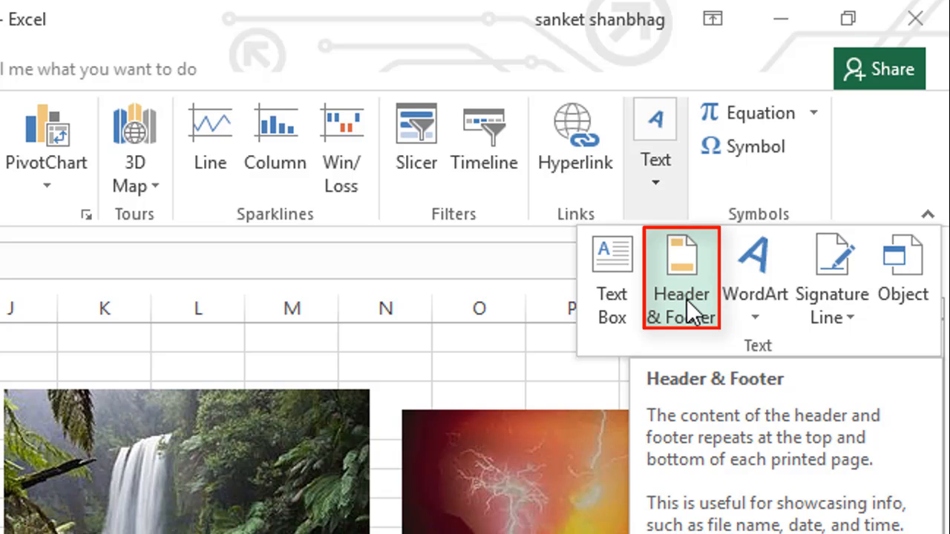
pyautogui.click(751, 308)
pyautogui.click(751, 308)
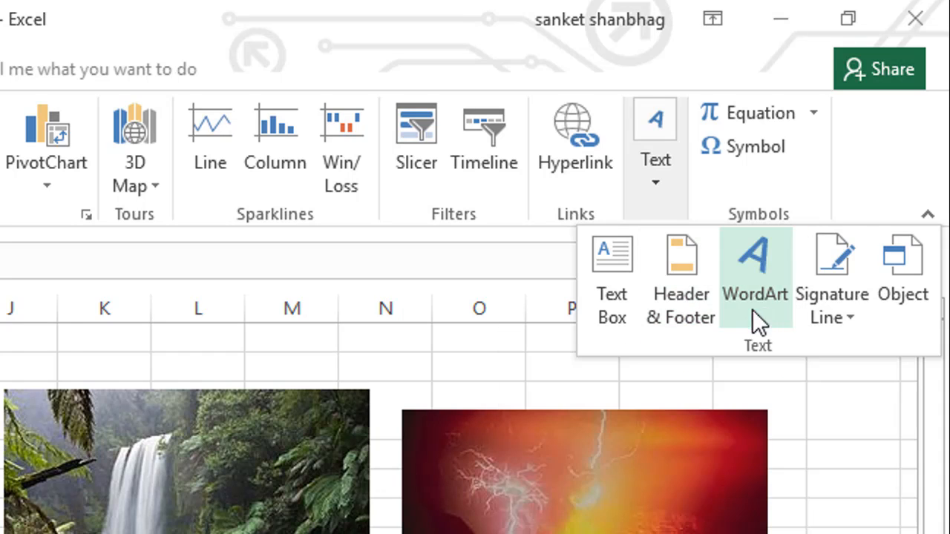
pyautogui.click(851, 316)
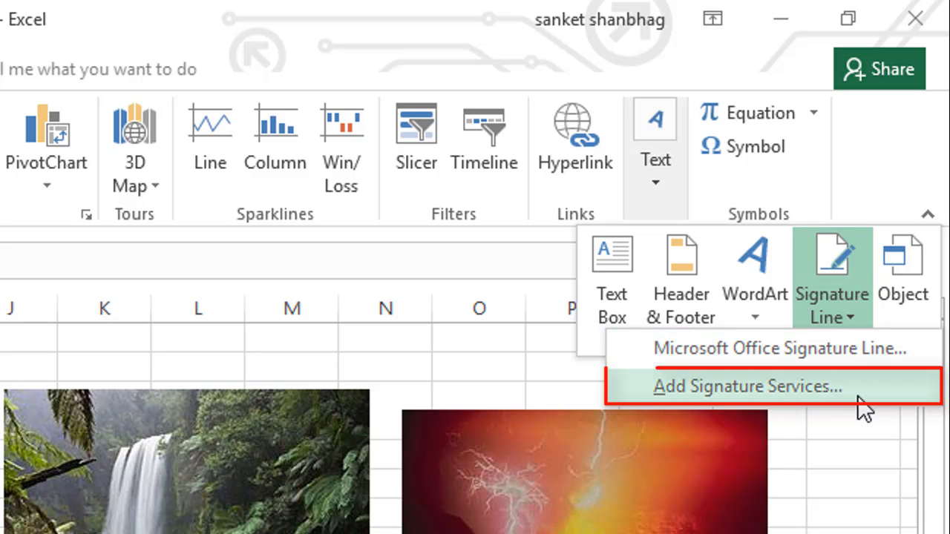
pyautogui.click(863, 312)
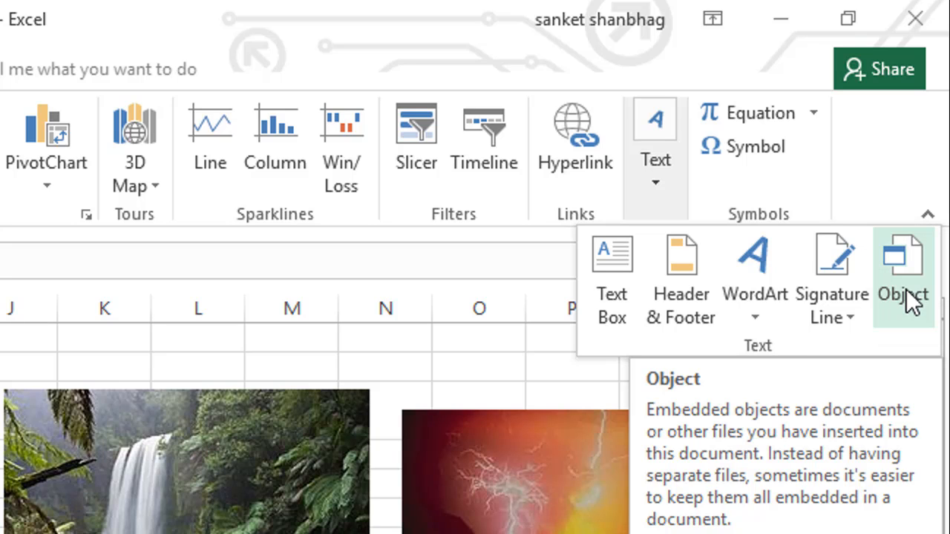
pyautogui.click(572, 340)
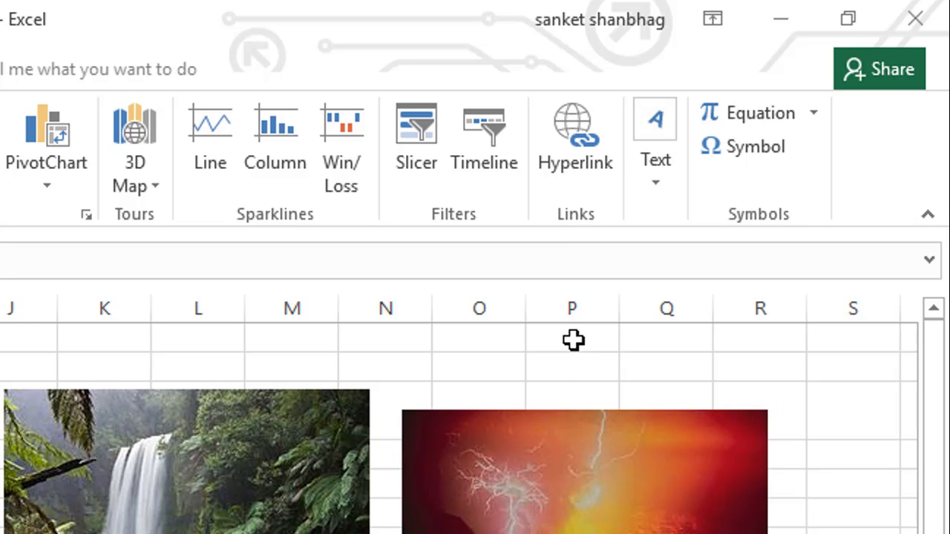
# - View the Equation choices and the Symbol dialog's symbols and special characters, closing the dialog without inserting anything
pyautogui.click(814, 115)
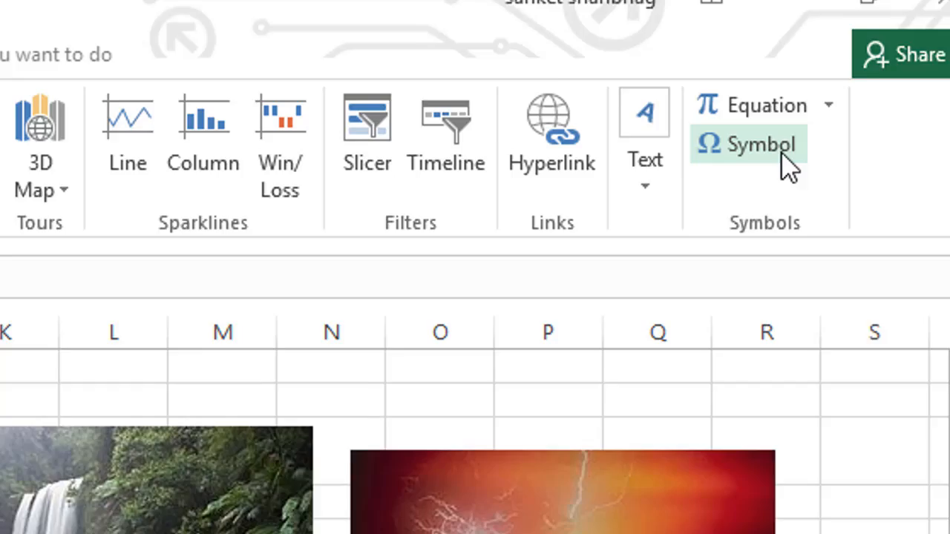
pyautogui.click(748, 182)
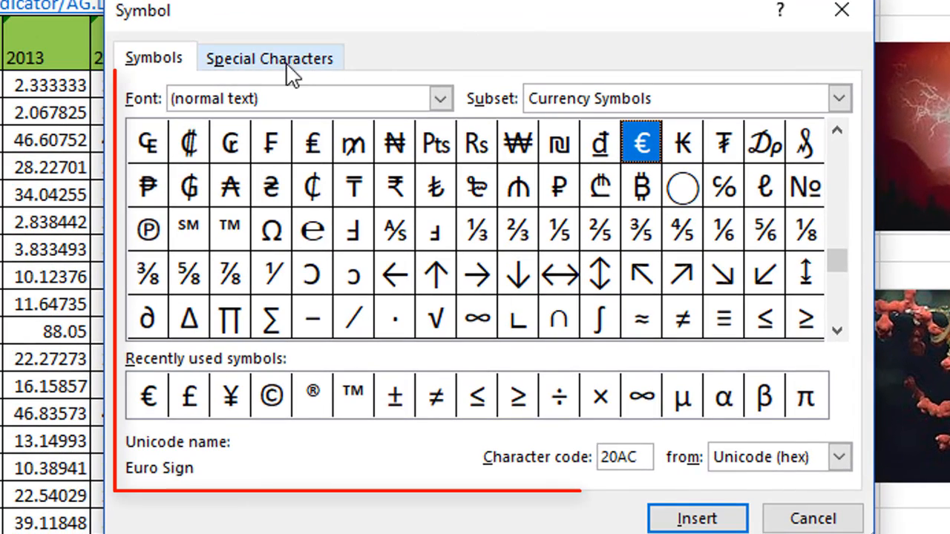
pyautogui.click(253, 58)
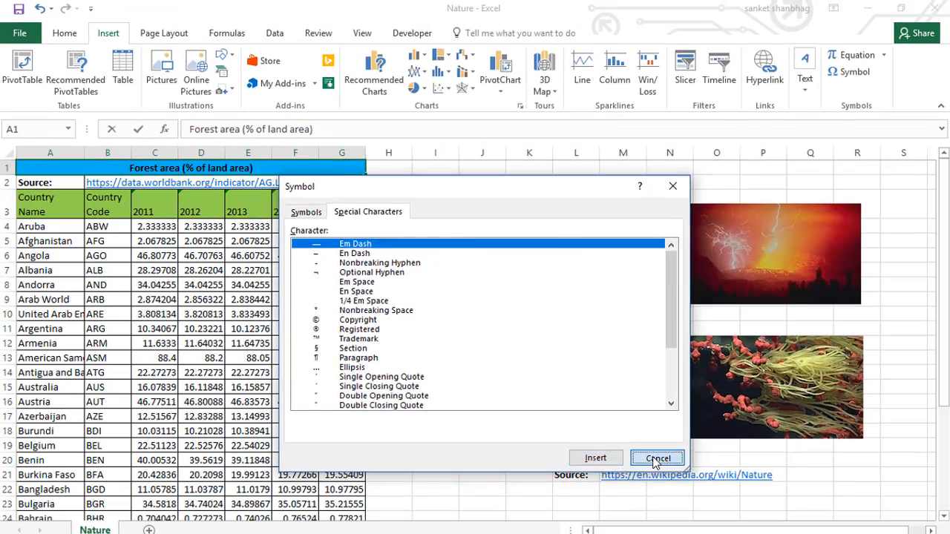
pyautogui.click(806, 516)
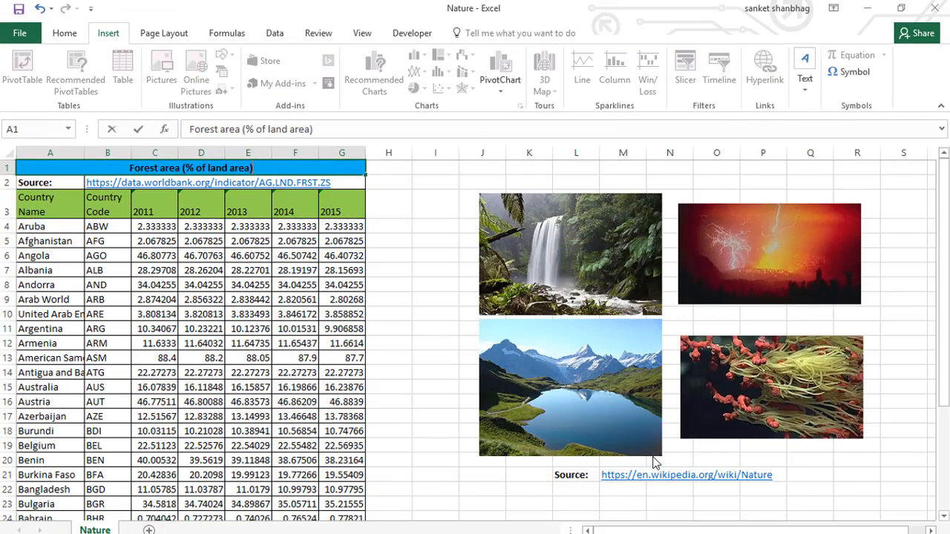